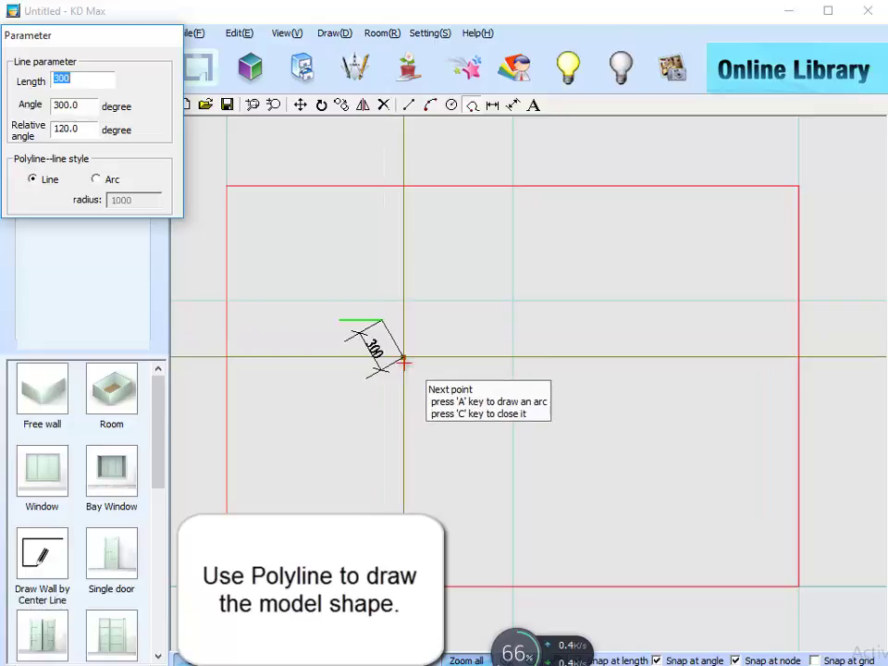
Step: Complete the polyline into a closed regular hexagon with 300-long sides turning 120 degrees, ending at its upper-left starting corner
{"action": "left_click", "coordinate": [403, 358]}
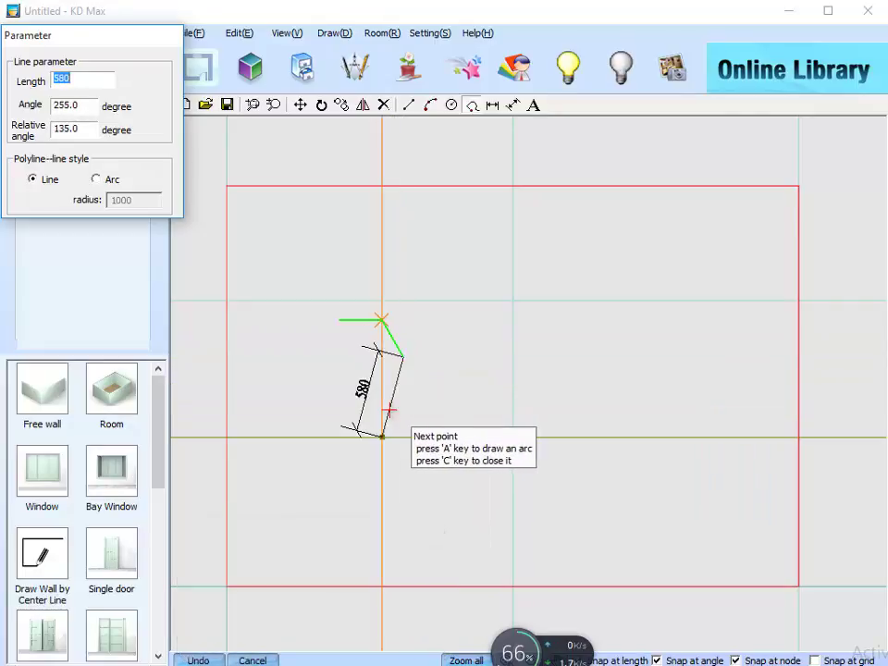
{"action": "left_click", "coordinate": [385, 392]}
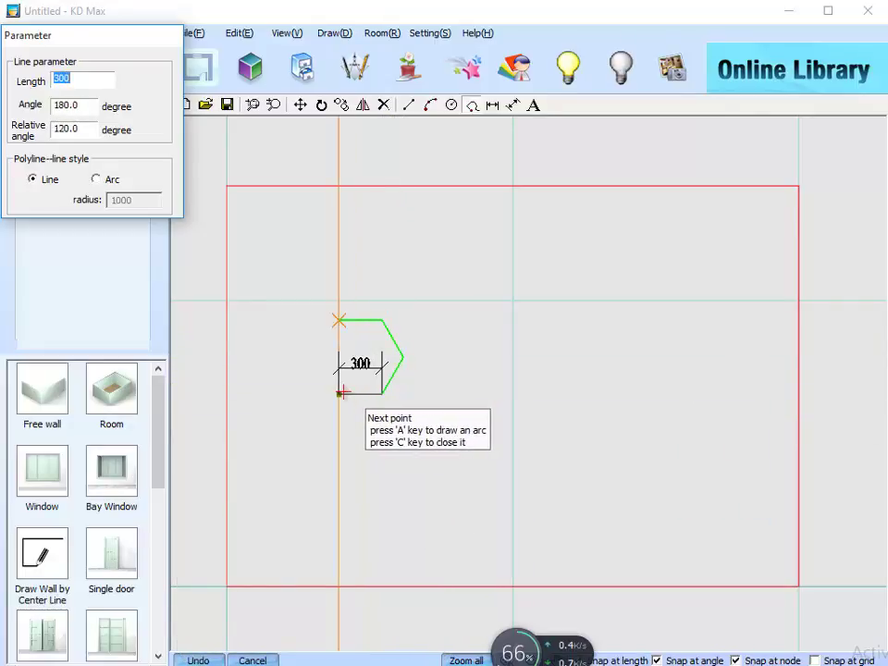
{"action": "left_click", "coordinate": [341, 392]}
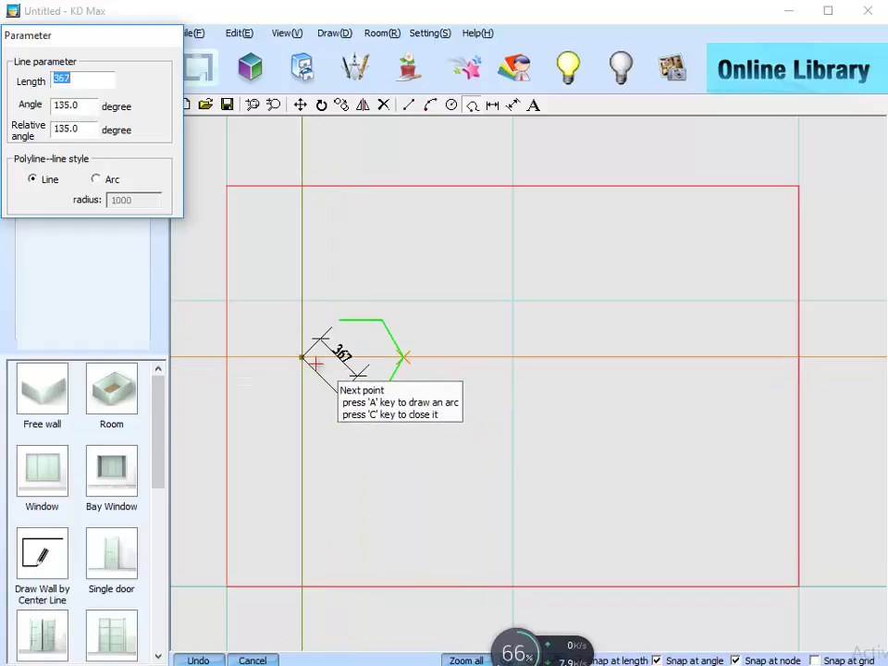
{"action": "type", "text": "300"}
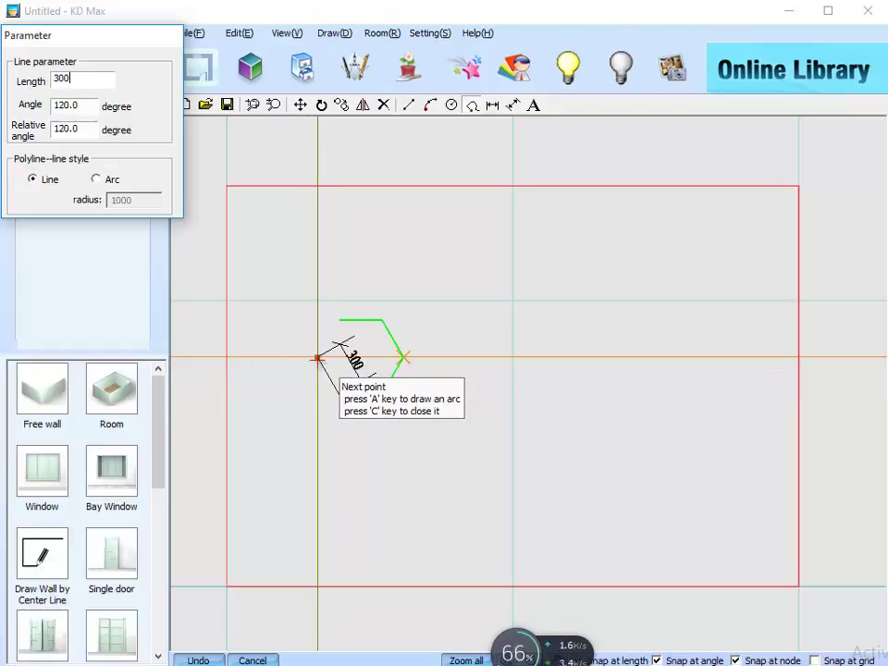
{"action": "left_click", "coordinate": [317, 359]}
{"action": "left_click", "coordinate": [340, 320]}
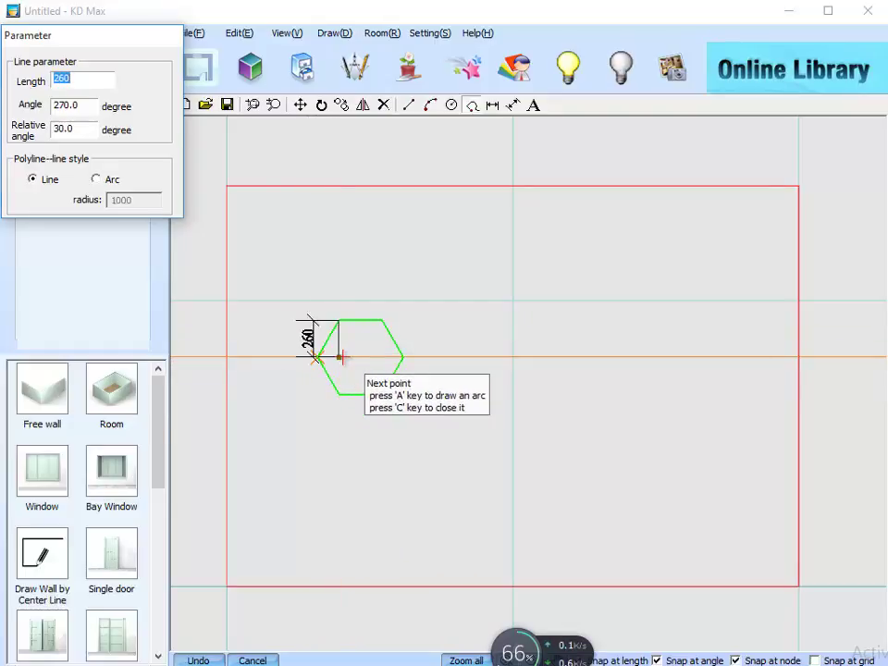
{"action": "right_click", "coordinate": [343, 356]}
Step: Start an outer polyline with a short diagonal from the hexagon's upper-left corner, adding a 320-long horizontal edge above the top side
{"action": "scroll", "coordinate": [342, 361], "scroll_direction": "up", "scroll_amount": 2}
{"action": "middle_click_drag", "start_coordinate": [328, 349], "coordinate": [454, 383]}
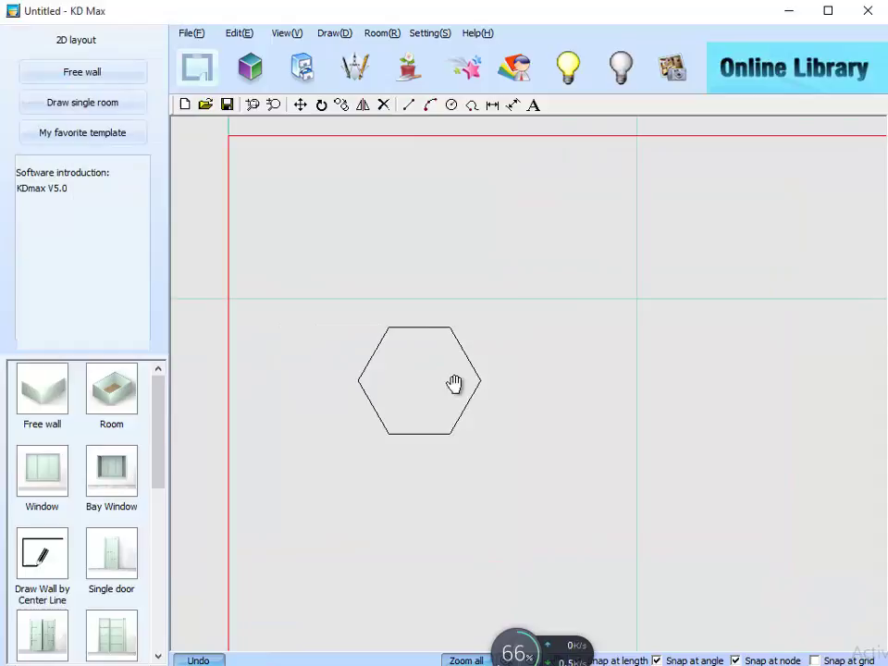
{"action": "left_click", "coordinate": [473, 107]}
{"action": "left_click", "coordinate": [387, 327]}
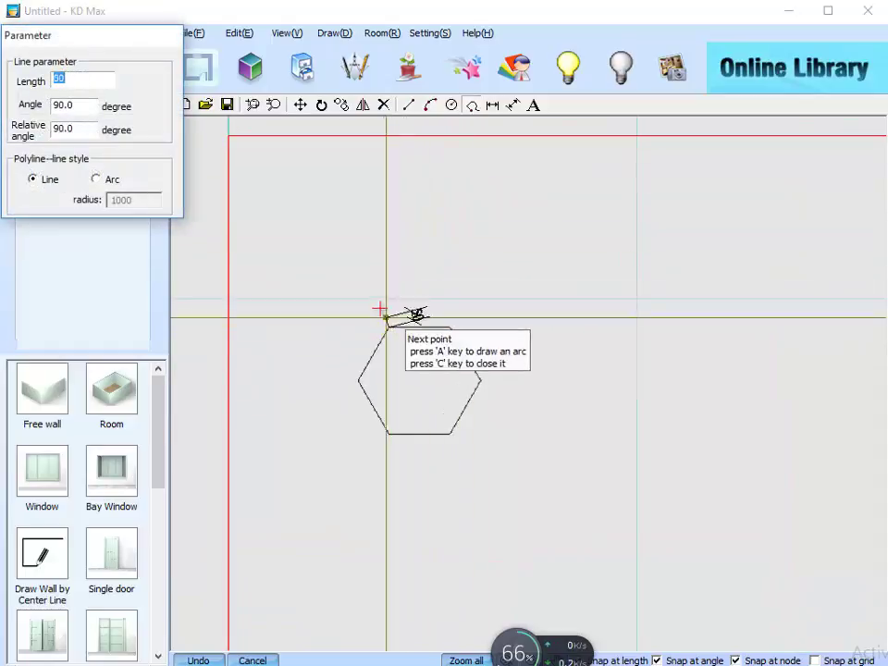
{"action": "scroll", "coordinate": [380, 308], "scroll_direction": "up", "scroll_amount": 2}
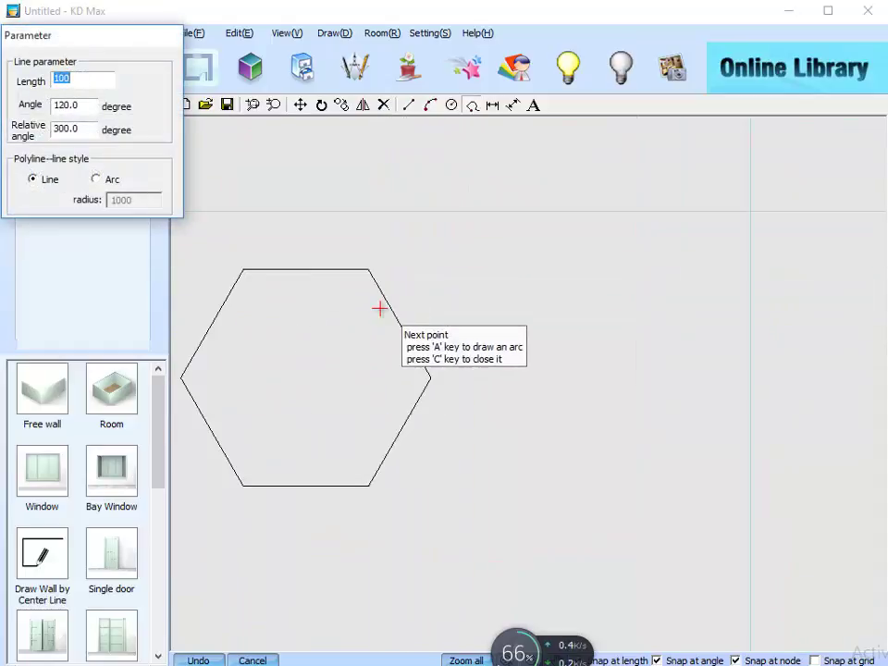
{"action": "left_click", "coordinate": [233, 252]}
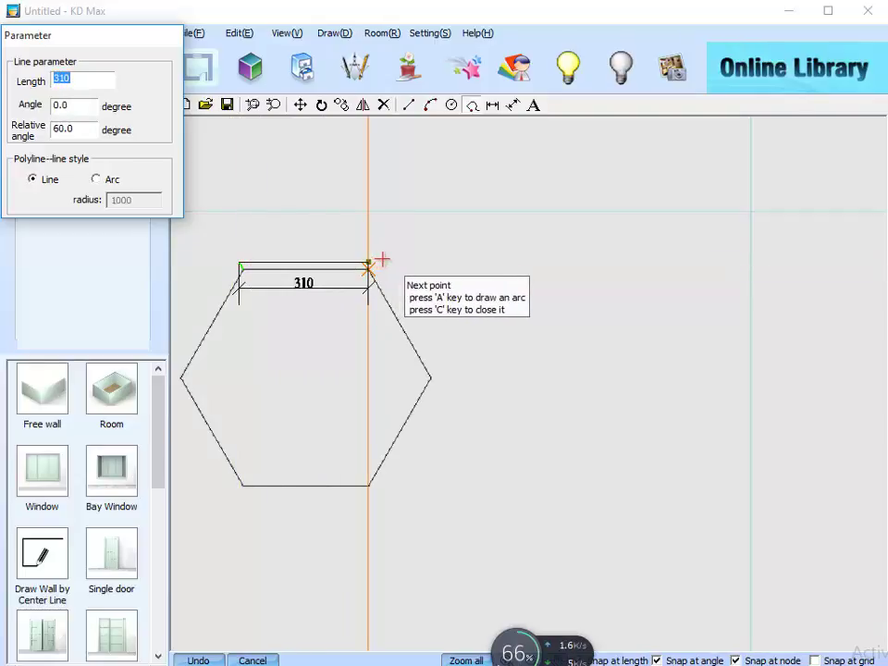
{"action": "type", "text": "320"}
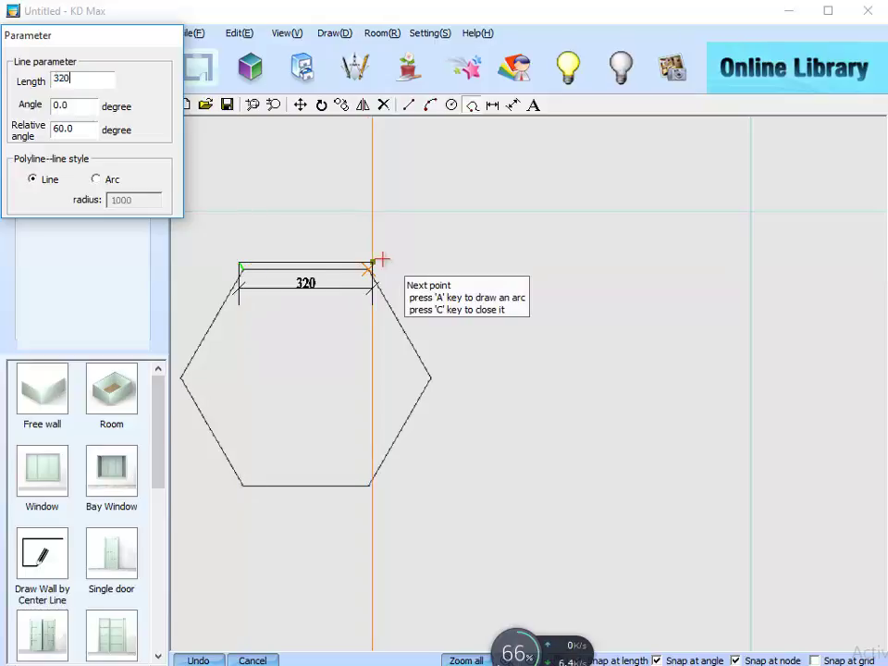
{"action": "left_click", "coordinate": [382, 259]}
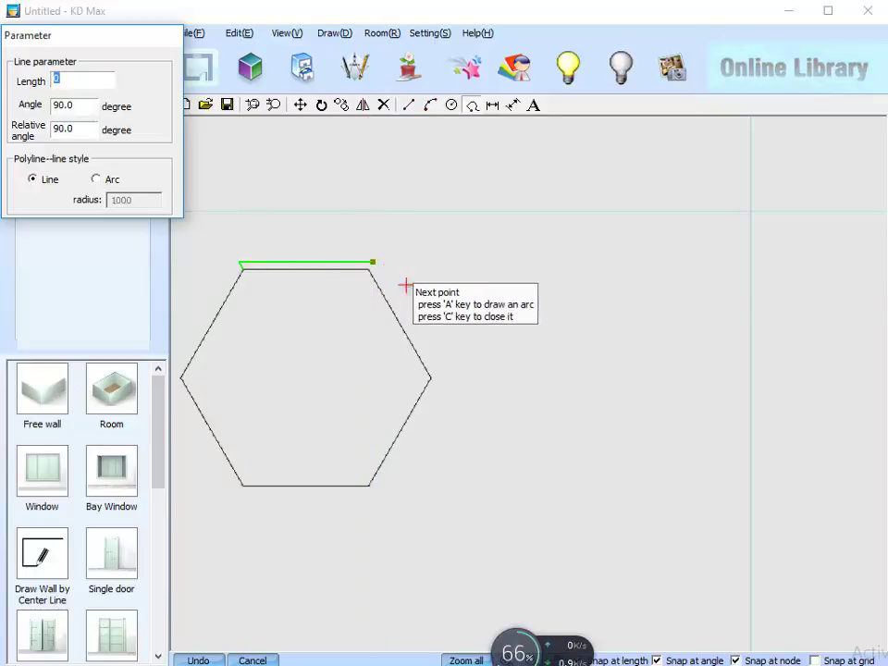
Step: Draw the outer hexagon's five remaining 320-long sides around the inner one and close the polyline at its upper-left corner
{"action": "left_click", "coordinate": [453, 385]}
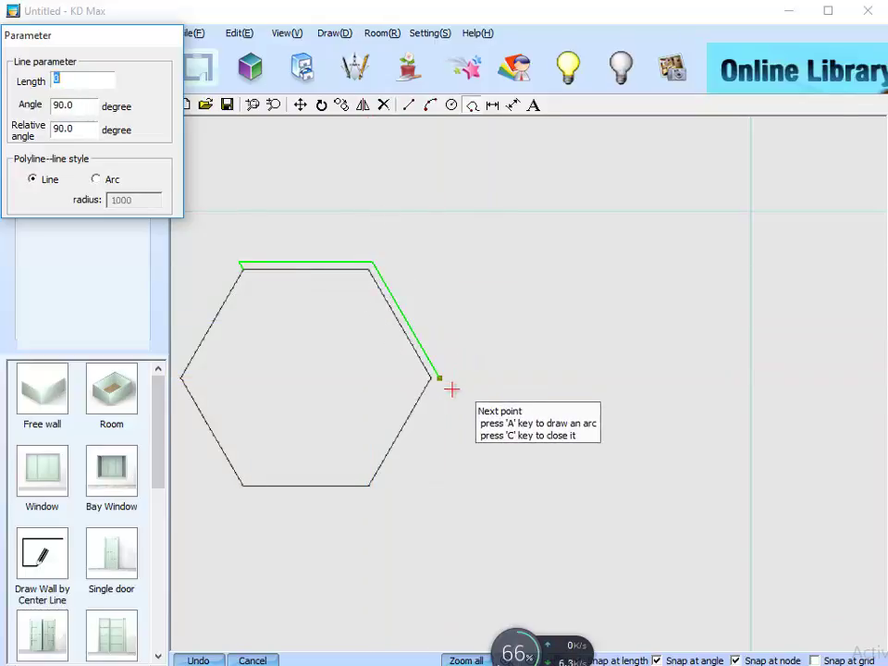
{"action": "left_click", "coordinate": [373, 512]}
{"action": "middle_click_drag", "start_coordinate": [310, 510], "coordinate": [401, 505]}
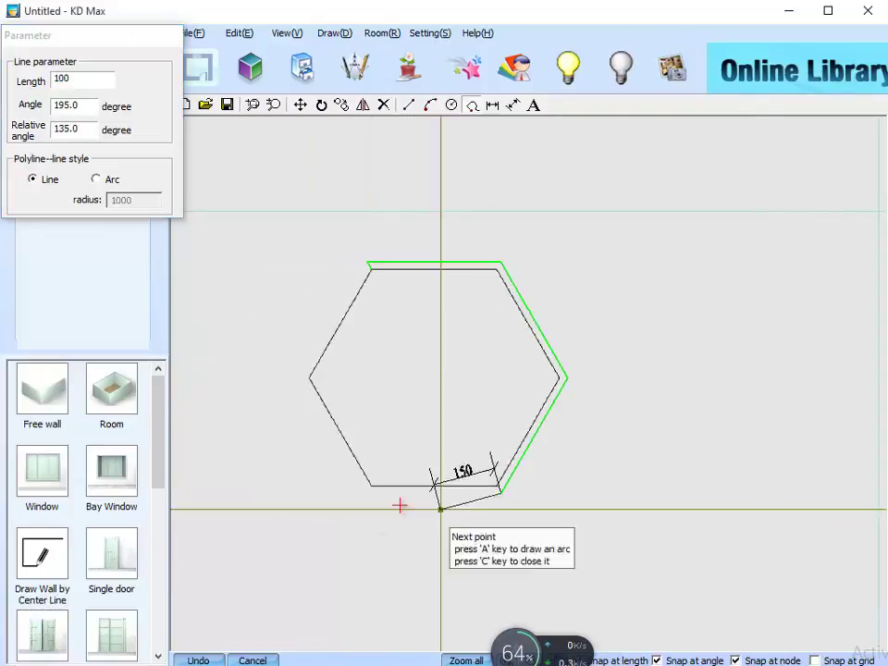
{"action": "left_click", "coordinate": [349, 497]}
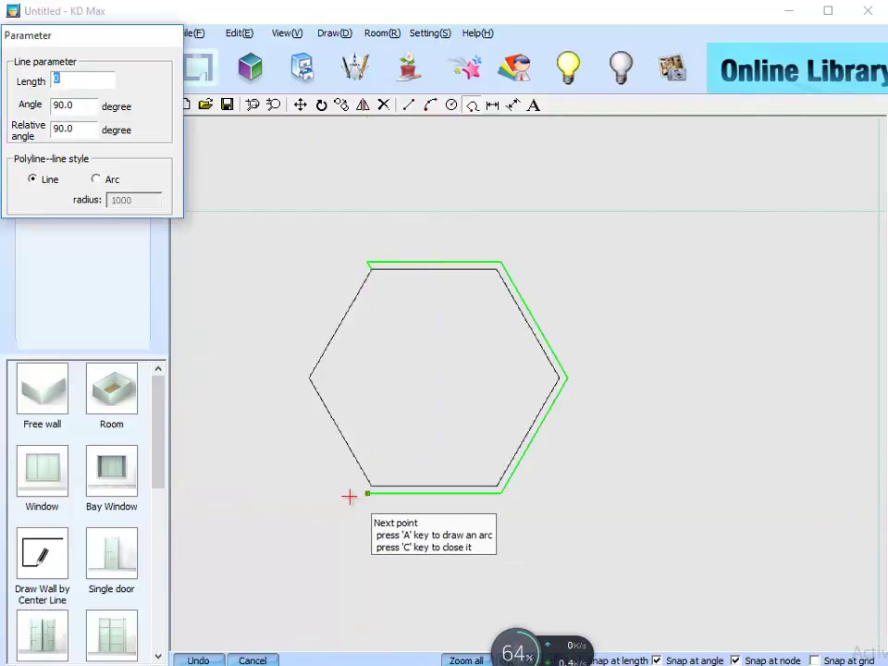
{"action": "left_click", "coordinate": [301, 377]}
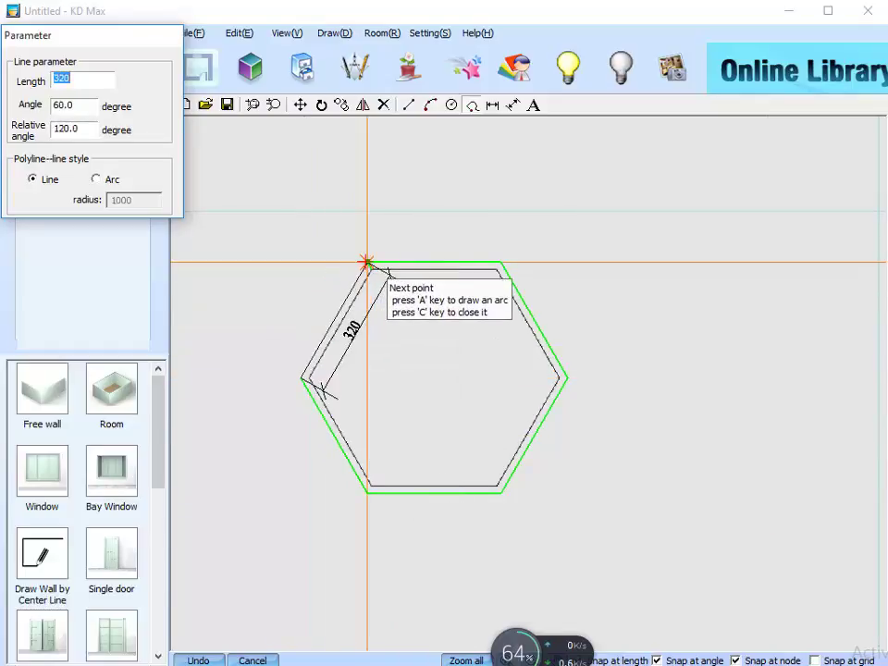
{"action": "left_click", "coordinate": [367, 262]}
{"action": "right_click", "coordinate": [423, 358]}
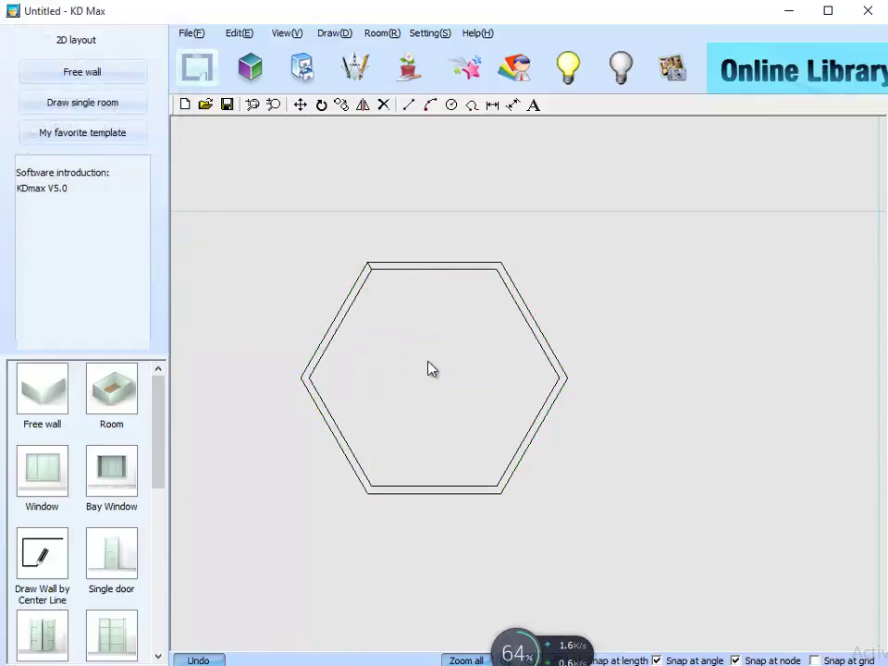
Step: Copy the double hexagon from its outer left vertex to its inner lower-right corner, so the two frames share a wall
{"action": "scroll", "coordinate": [422, 362], "scroll_direction": "up", "scroll_amount": 2}
{"action": "middle_click_drag", "start_coordinate": [418, 363], "coordinate": [360, 410]}
{"action": "scroll", "coordinate": [420, 347], "scroll_direction": "down", "scroll_amount": 2}
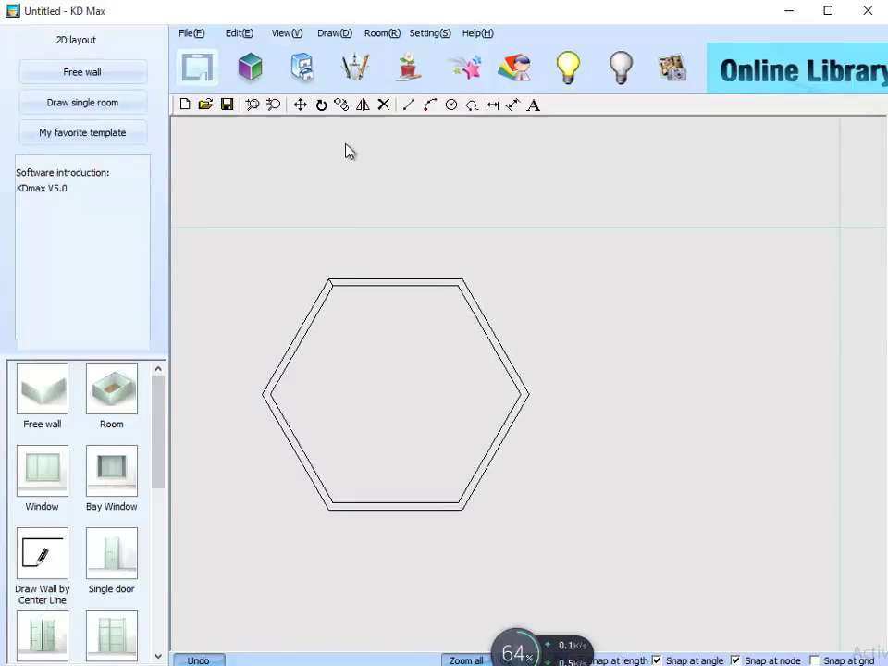
{"action": "left_click", "coordinate": [342, 104]}
{"action": "left_click_drag", "start_coordinate": [208, 239], "coordinate": [579, 557]}
{"action": "right_click", "coordinate": [551, 525]}
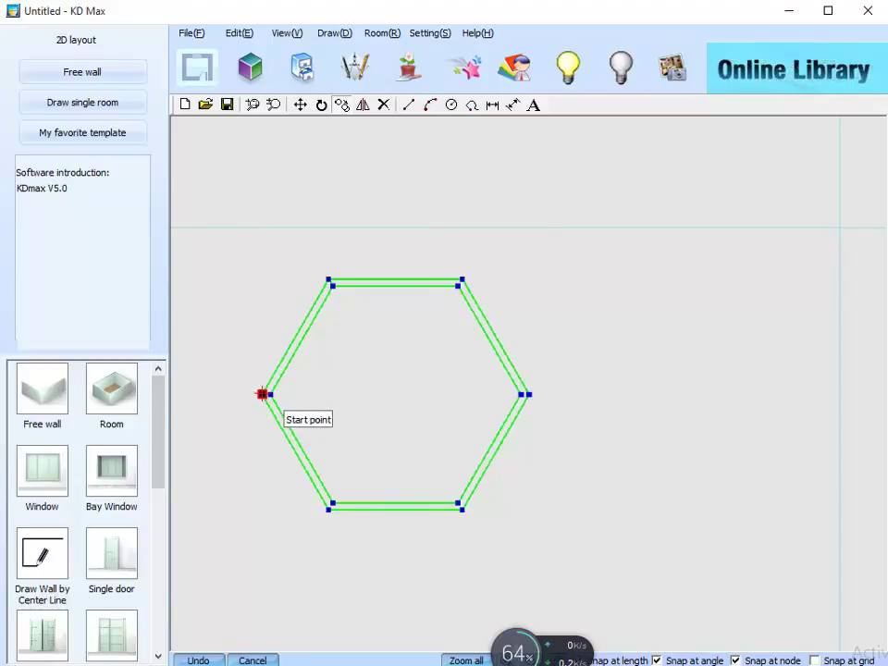
{"action": "left_click", "coordinate": [263, 394]}
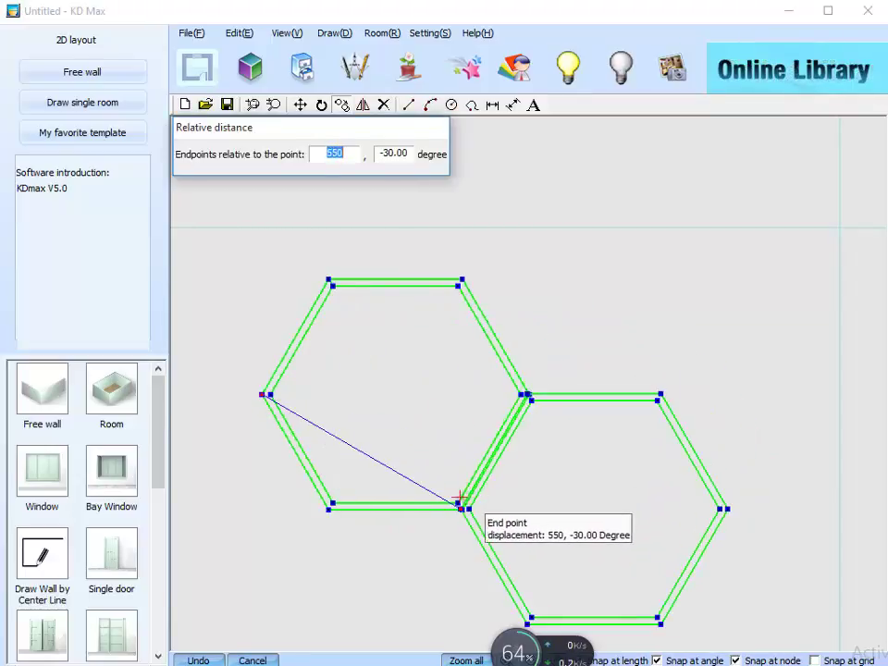
{"action": "scroll", "coordinate": [453, 501], "scroll_direction": "up", "scroll_amount": 2}
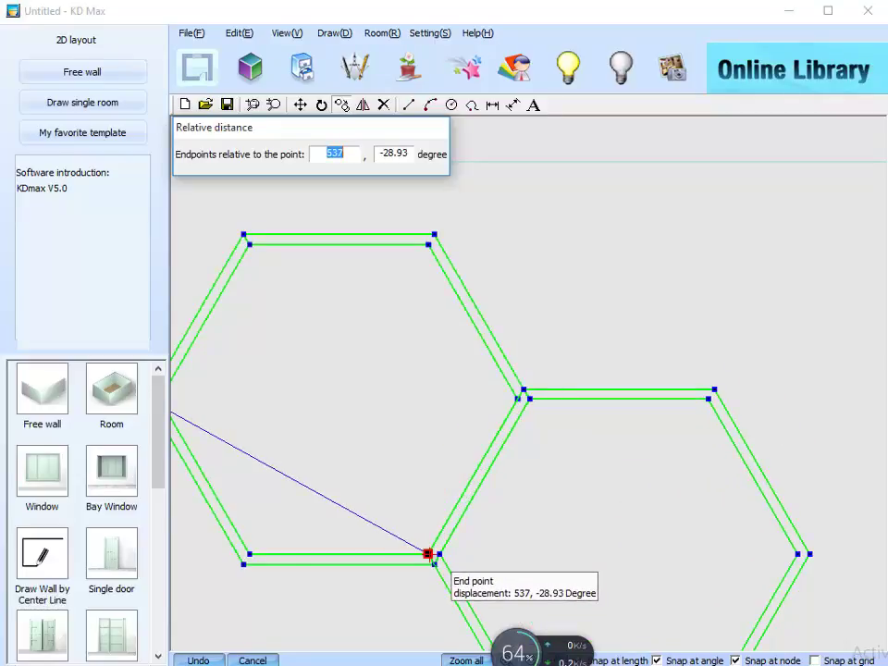
{"action": "left_click", "coordinate": [428, 554]}
Step: Copy the first double hexagon from its outer left vertex to the second hexagon's inner upper-right corner
{"action": "scroll", "coordinate": [546, 508], "scroll_direction": "down", "scroll_amount": 2}
{"action": "middle_click_drag", "start_coordinate": [572, 501], "coordinate": [440, 333]}
{"action": "right_click", "coordinate": [460, 449]}
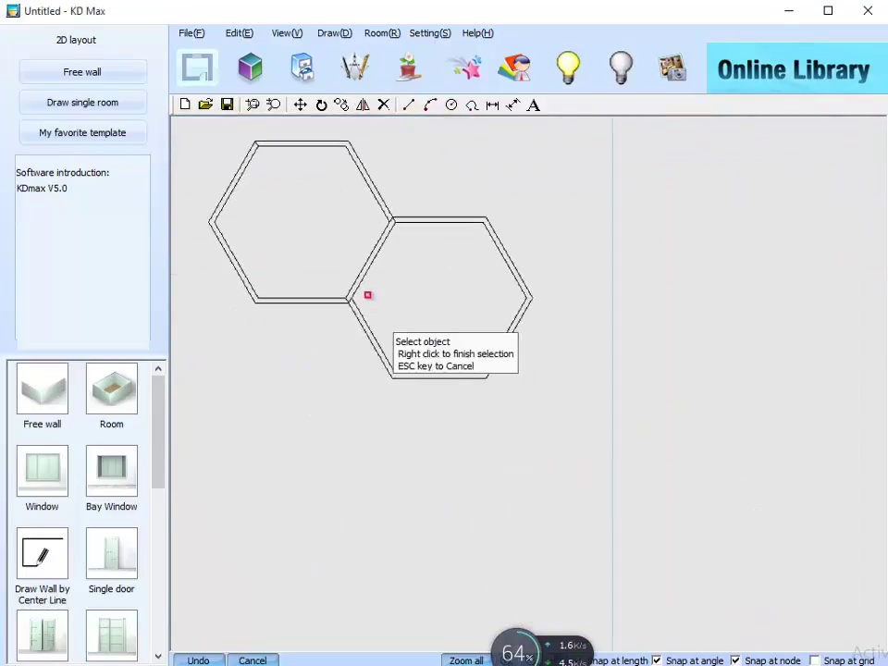
{"action": "left_click_drag", "start_coordinate": [214, 126], "coordinate": [363, 307]}
{"action": "left_click_drag", "start_coordinate": [196, 123], "coordinate": [412, 316]}
{"action": "right_click", "coordinate": [427, 311]}
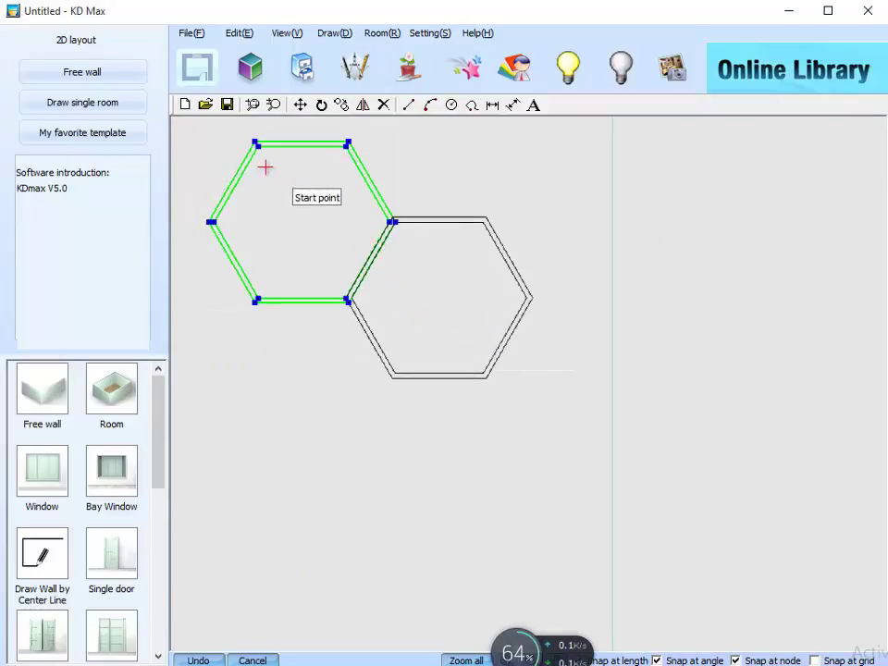
{"action": "left_click", "coordinate": [209, 222]}
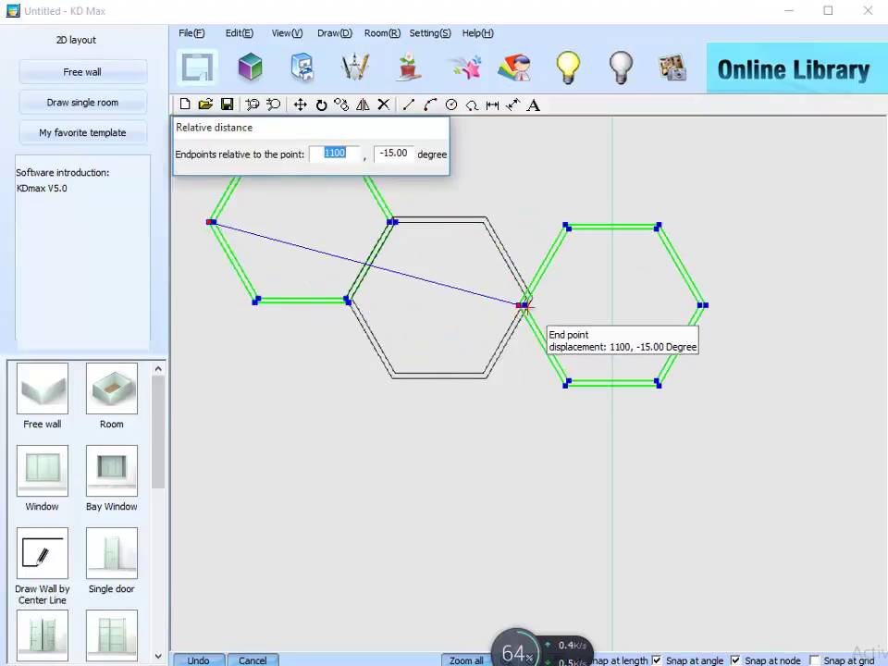
{"action": "left_click", "coordinate": [483, 221]}
Step: Copy the third double hexagon from its outer upper-left corner to its inner right vertex, adding a fourth frame
{"action": "middle_click_drag", "start_coordinate": [535, 366], "coordinate": [484, 387]}
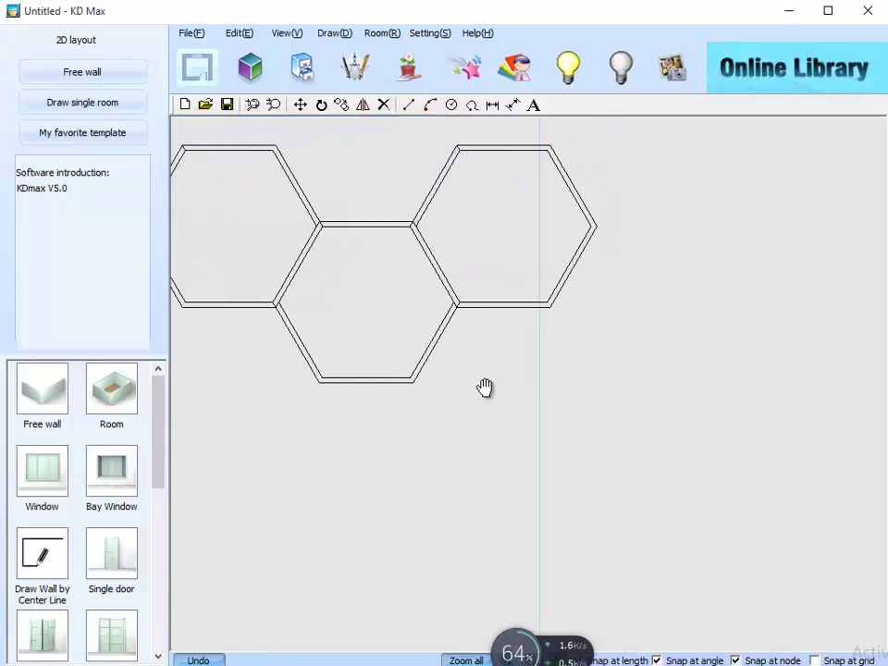
{"action": "right_click", "coordinate": [527, 375]}
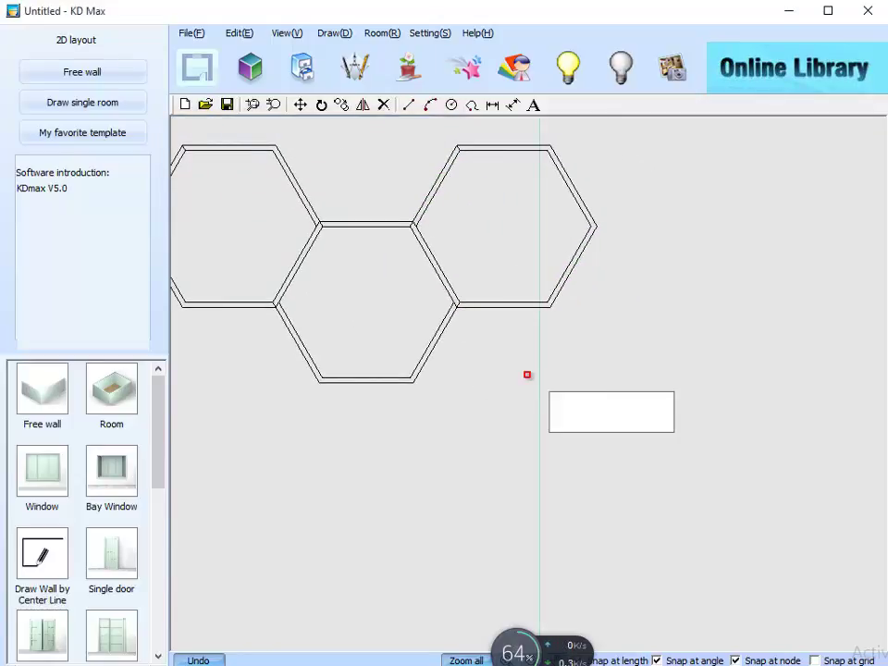
{"action": "left_click_drag", "start_coordinate": [374, 121], "coordinate": [608, 305]}
{"action": "left_click", "coordinate": [607, 305]}
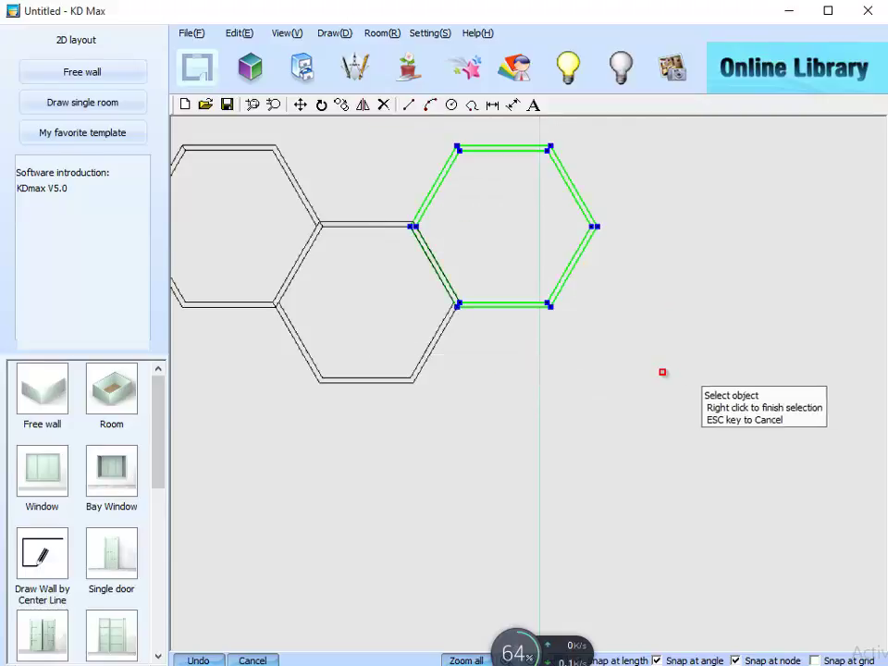
{"action": "right_click", "coordinate": [664, 370]}
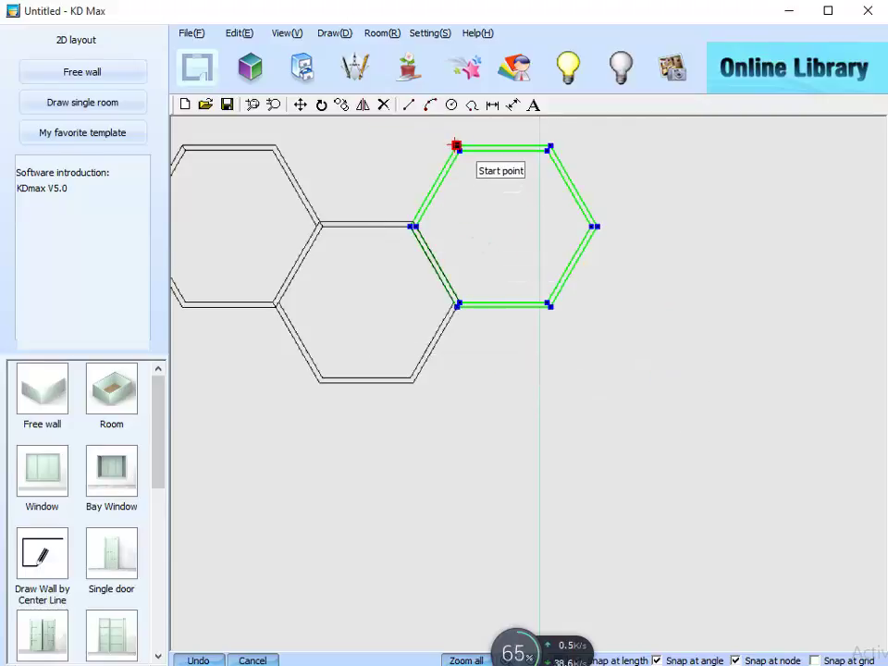
{"action": "left_click", "coordinate": [455, 145]}
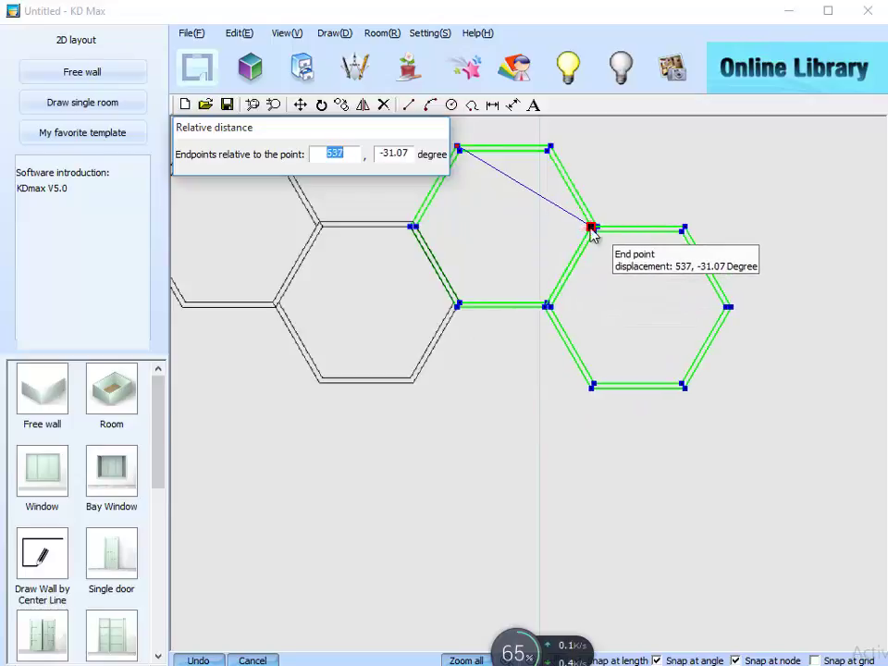
{"action": "left_click", "coordinate": [590, 227]}
Step: Draw a thin closed polyline as a horizontal shelf between the inner left and right vertices of the leftmost hexagon
{"action": "middle_click_drag", "start_coordinate": [629, 415], "coordinate": [725, 514]}
{"action": "middle_click_drag", "start_coordinate": [620, 486], "coordinate": [618, 472]}
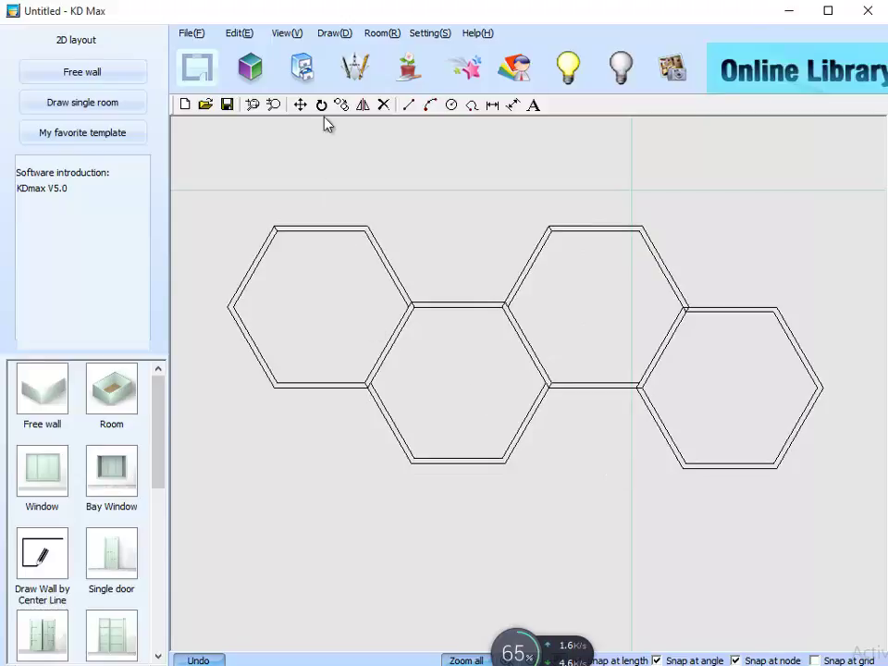
{"action": "left_click", "coordinate": [472, 104]}
{"action": "scroll", "coordinate": [297, 347], "scroll_direction": "up", "scroll_amount": 5}
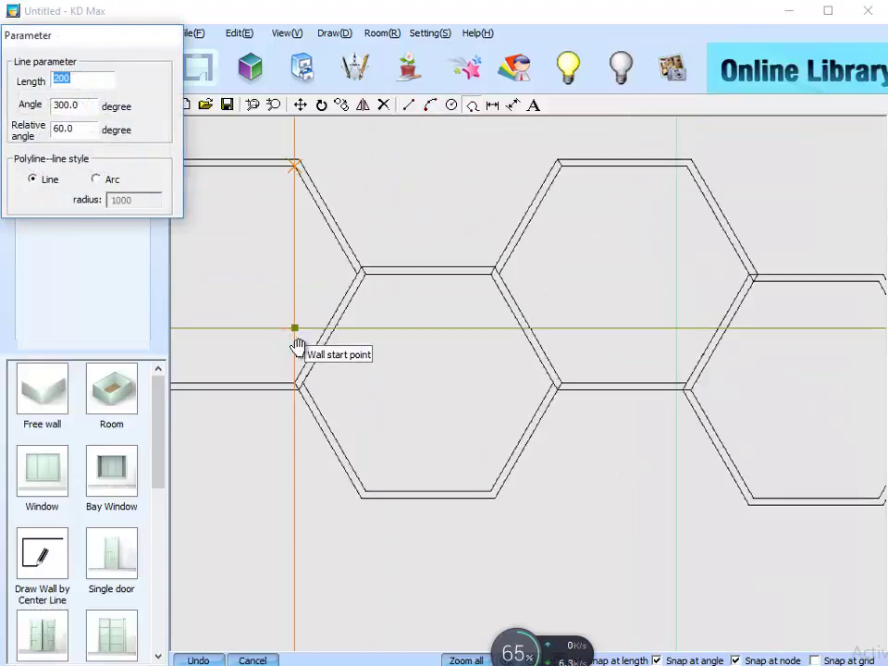
{"action": "left_click", "coordinate": [321, 366]}
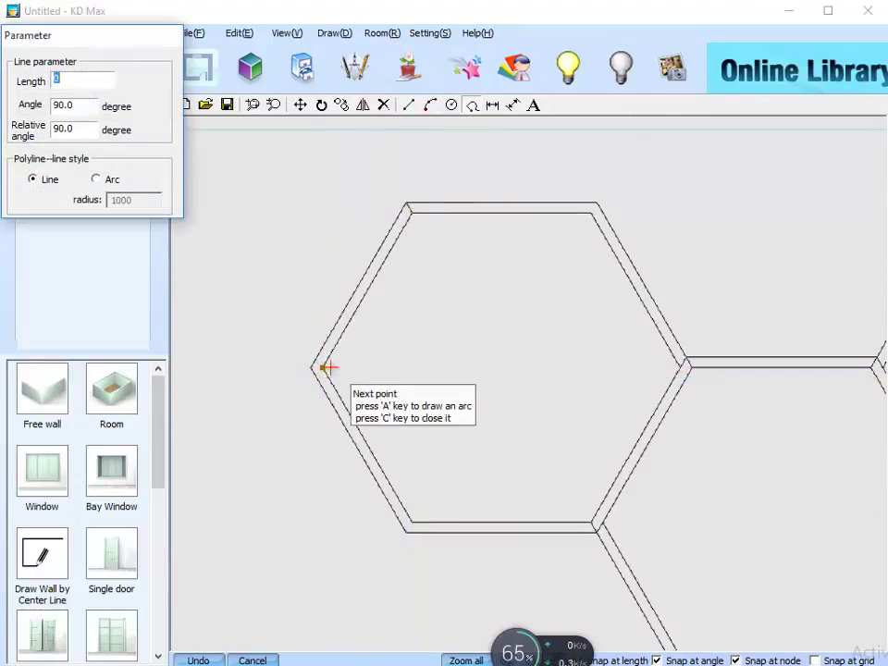
{"action": "left_click", "coordinate": [675, 368]}
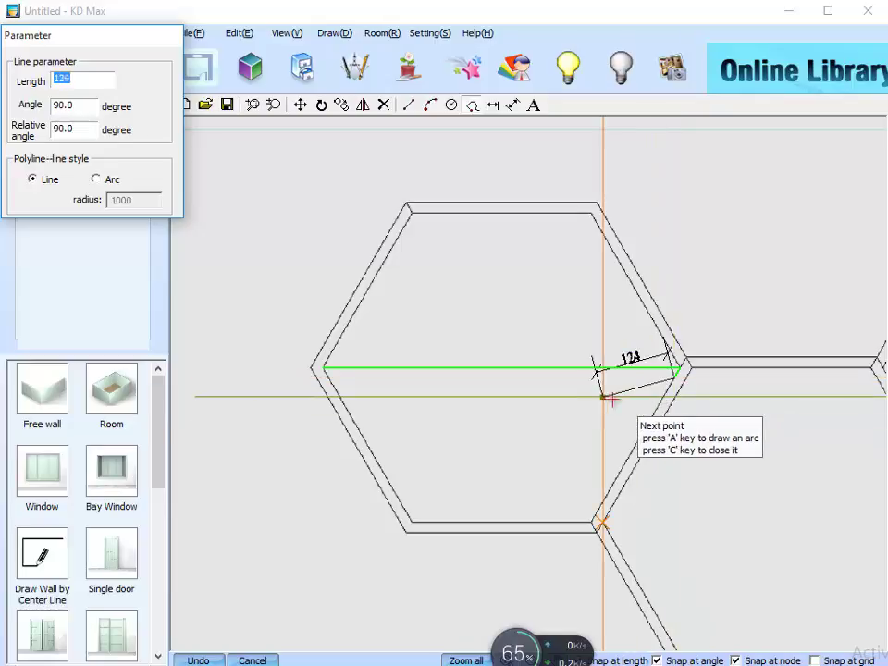
{"action": "left_click", "coordinate": [331, 375]}
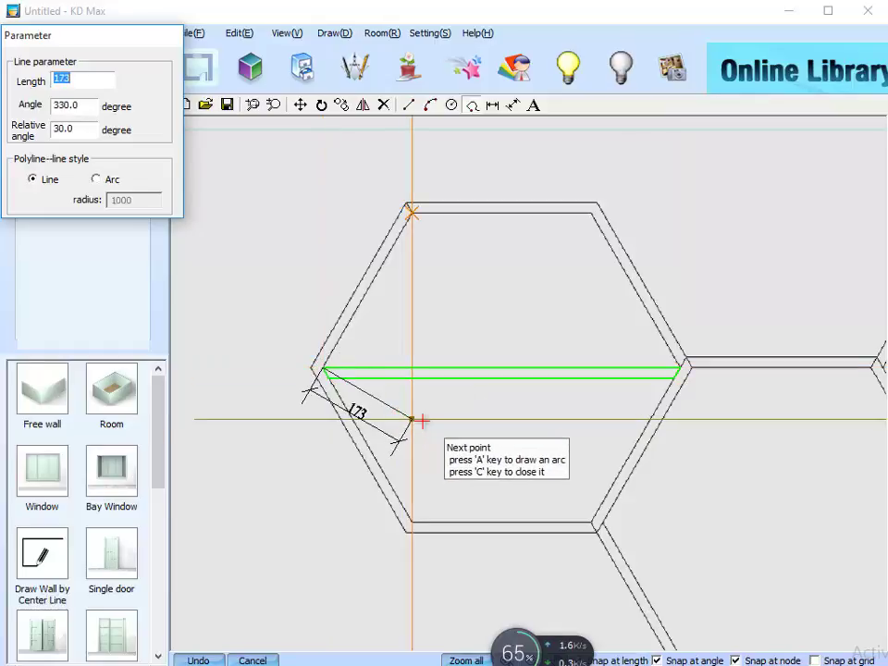
{"action": "right_click", "coordinate": [421, 426]}
Step: Copy the shelf from the leftmost hexagon's inner left vertex to the third hexagon's inner left vertex
{"action": "mouse_move", "coordinate": [421, 429]}
{"action": "middle_mouse_down"}
{"action": "mouse_move", "coordinate": [406, 418]}
{"action": "mouse_move", "coordinate": [354, 417]}
{"action": "middle_mouse_up"}
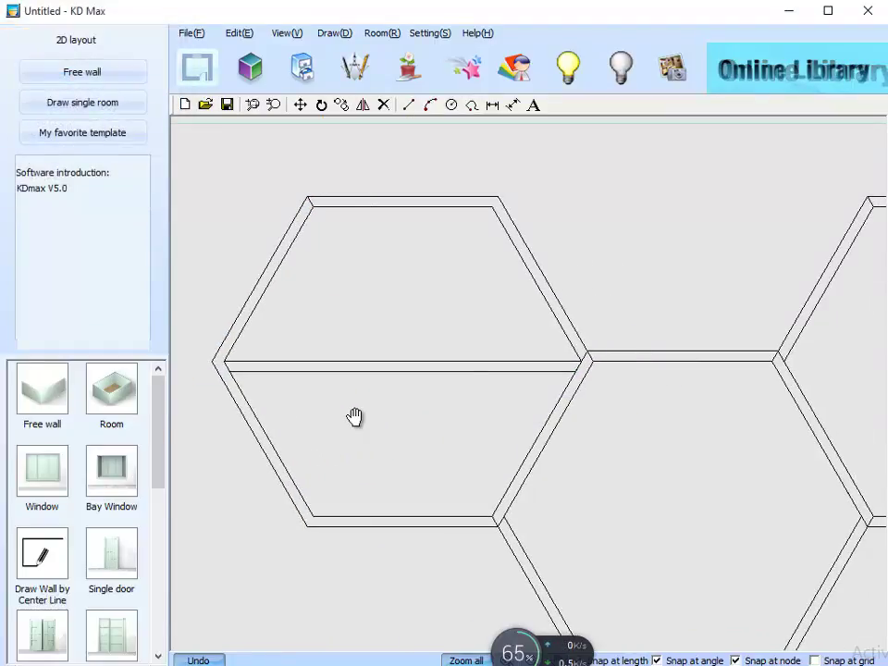
{"action": "left_click", "coordinate": [342, 105]}
{"action": "left_click", "coordinate": [350, 370]}
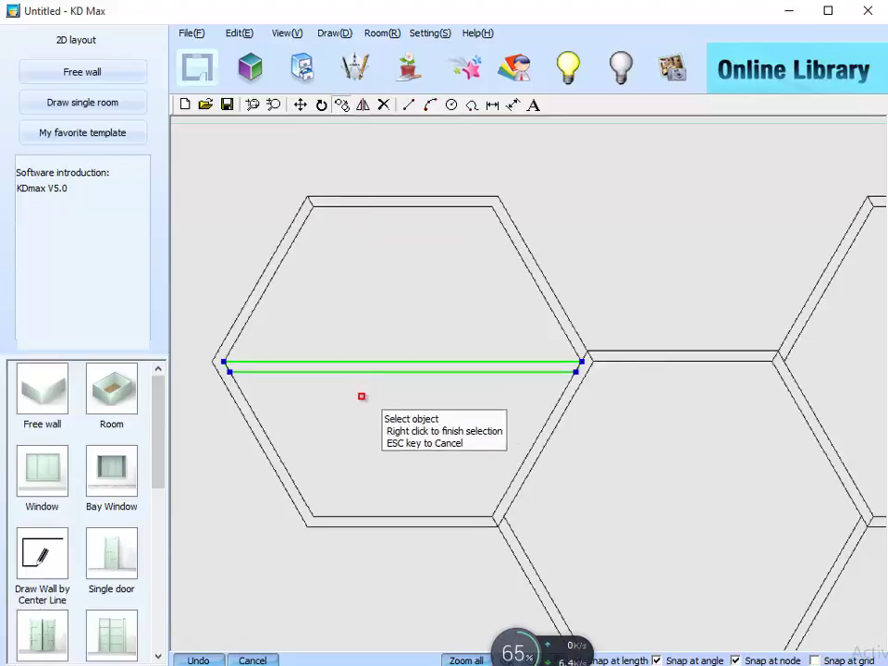
{"action": "right_click", "coordinate": [351, 392]}
{"action": "left_click", "coordinate": [224, 362]}
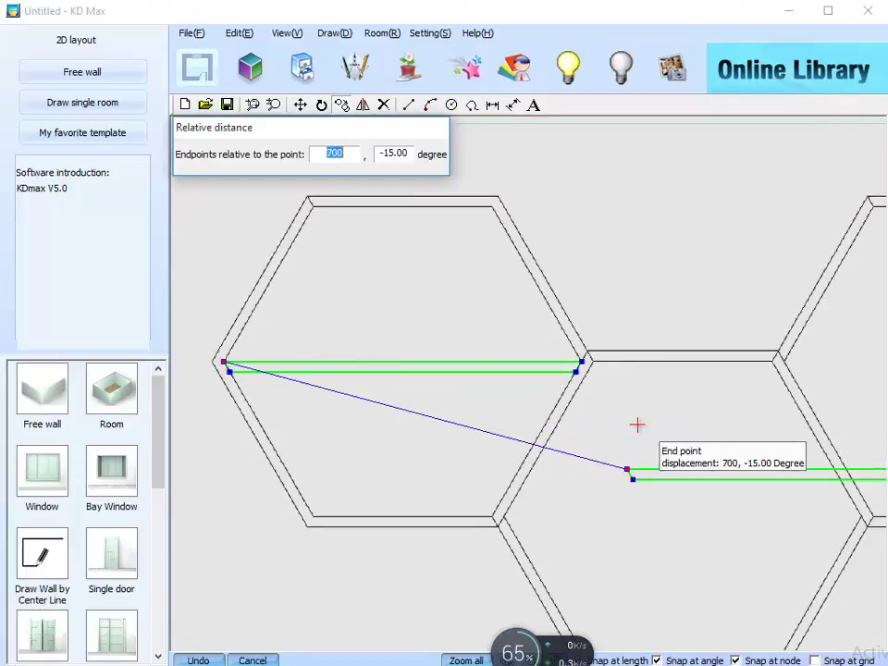
{"action": "middle_click_drag", "start_coordinate": [699, 398], "coordinate": [481, 415]}
{"action": "left_click", "coordinate": [567, 376]}
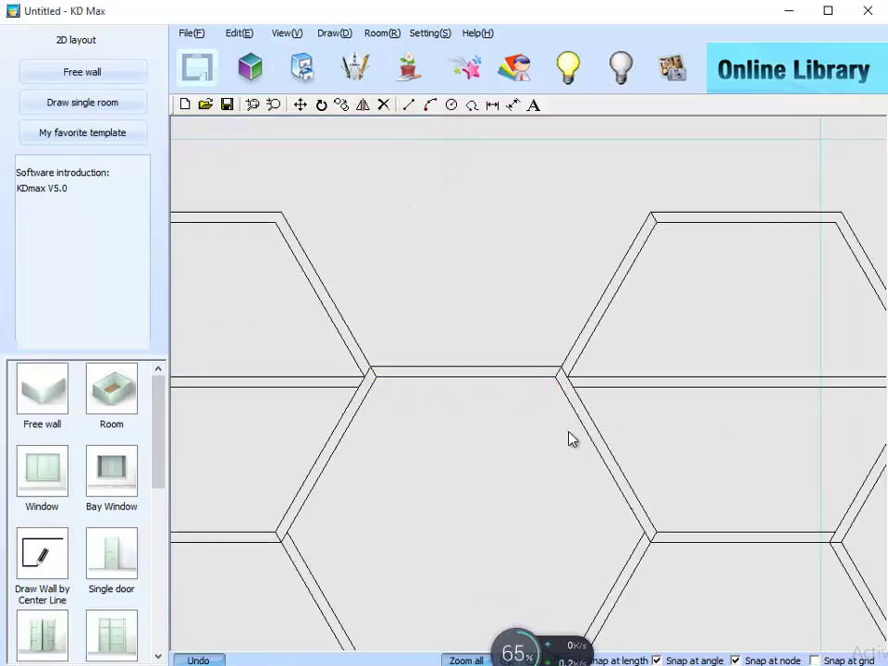
Step: Run Search Region on the leftmost hexagon's outer frame segments and its horizontal shelf to turn them into filled regions
{"action": "scroll", "coordinate": [560, 482], "scroll_direction": "down", "scroll_amount": 2}
{"action": "scroll", "coordinate": [559, 467], "scroll_direction": "down", "scroll_amount": 2}
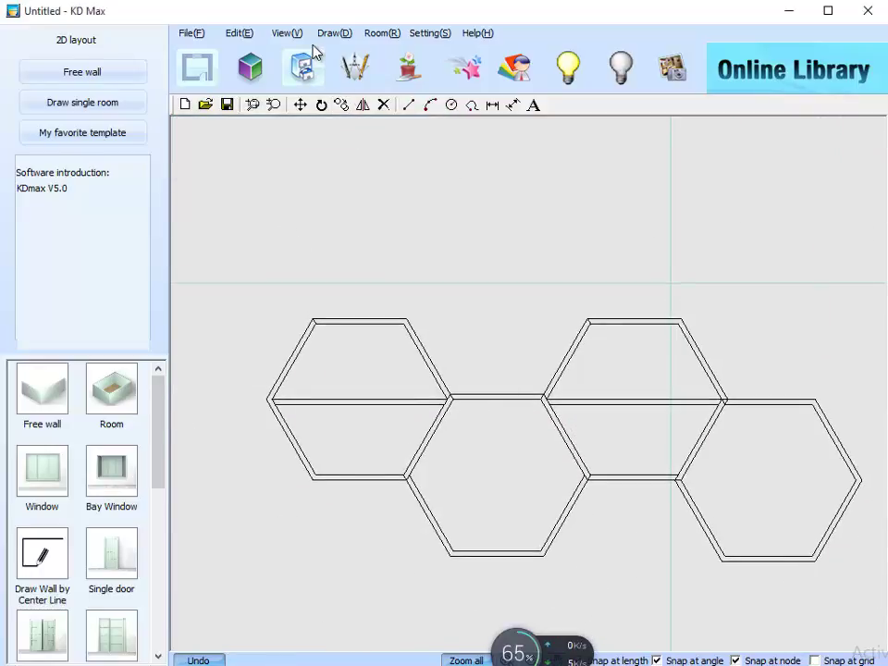
{"action": "left_click", "coordinate": [377, 32]}
{"action": "mouse_move", "coordinate": [444, 236]}
{"action": "left_click", "coordinate": [591, 238]}
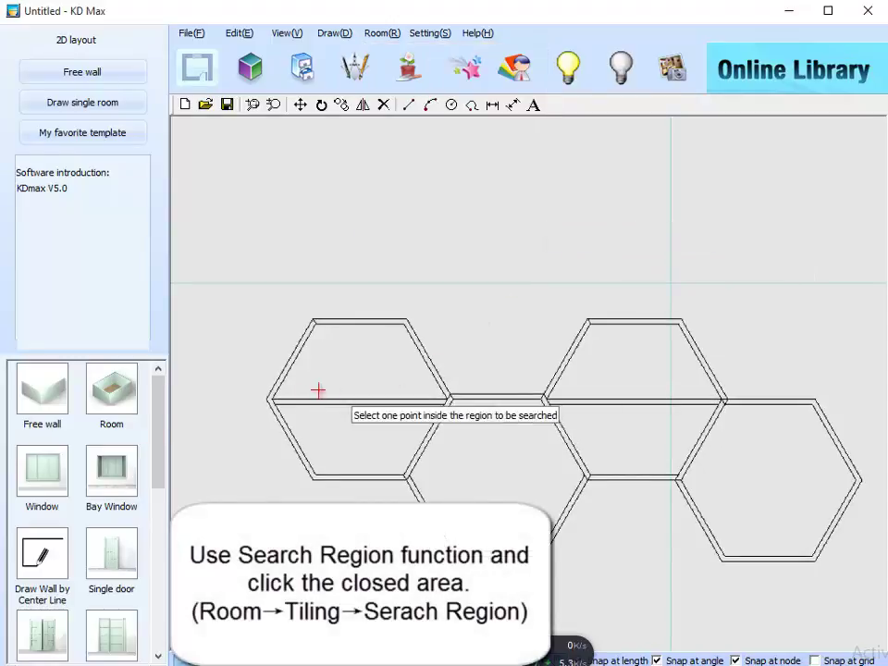
{"action": "scroll", "coordinate": [317, 390], "scroll_direction": "up", "scroll_amount": 5}
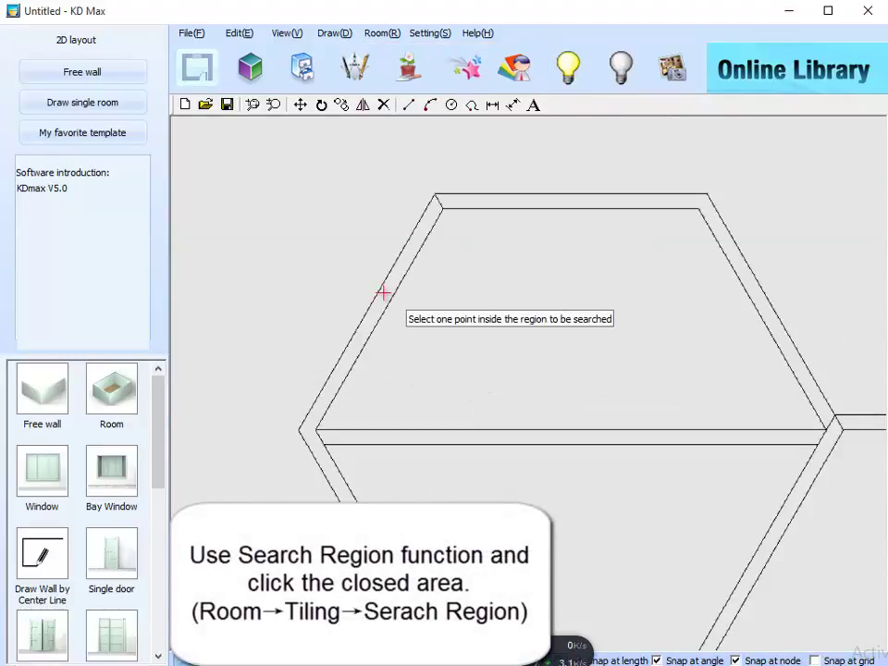
{"action": "left_click", "coordinate": [383, 292]}
{"action": "right_click", "coordinate": [482, 312]}
{"action": "left_click", "coordinate": [482, 200]}
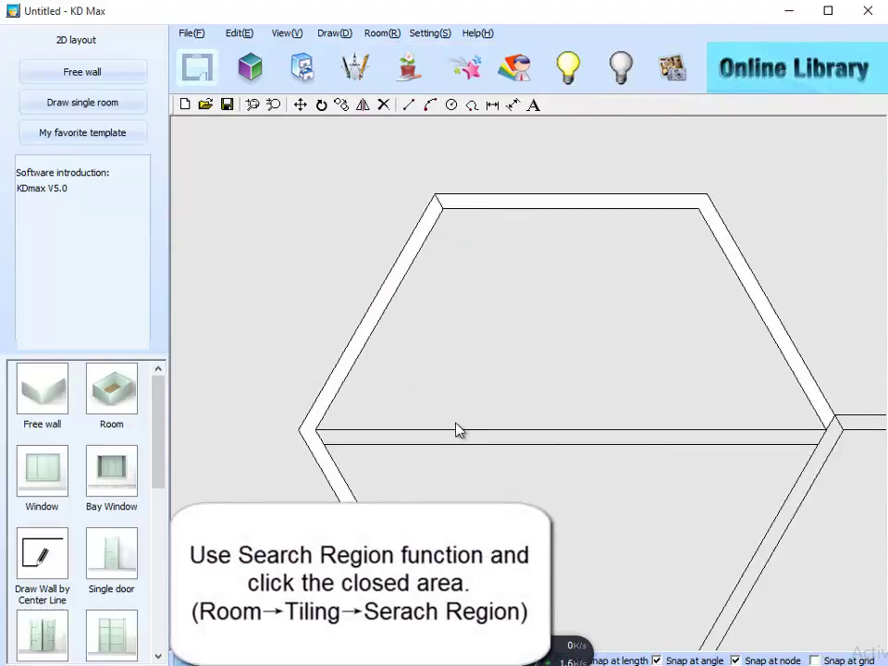
{"action": "left_click", "coordinate": [434, 443]}
Step: Run Search Region on the second hexagon's frame segments, including the walls it shares with the first and third hexagons
{"action": "scroll", "coordinate": [573, 389], "scroll_direction": "down", "scroll_amount": 3}
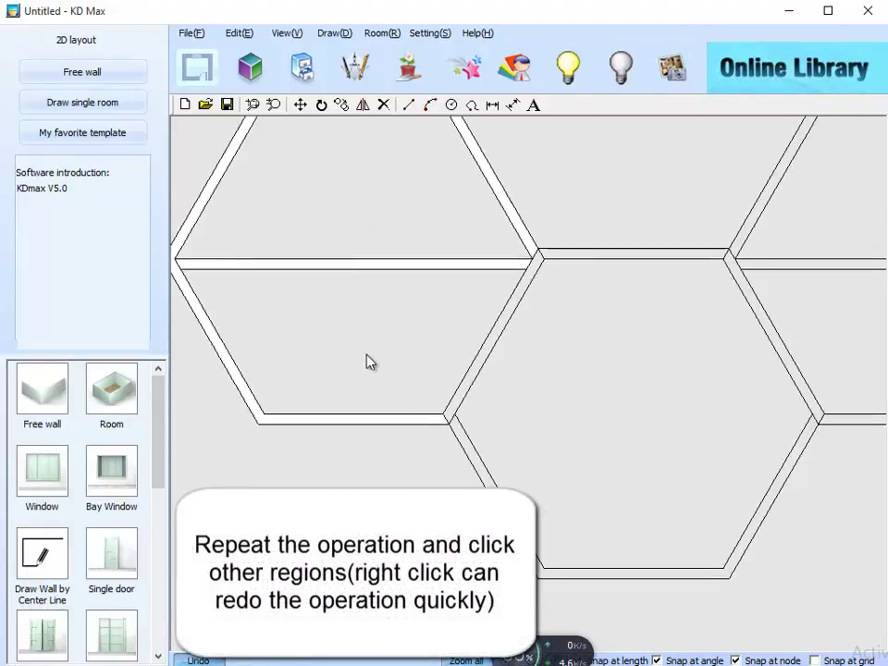
{"action": "right_click", "coordinate": [367, 361]}
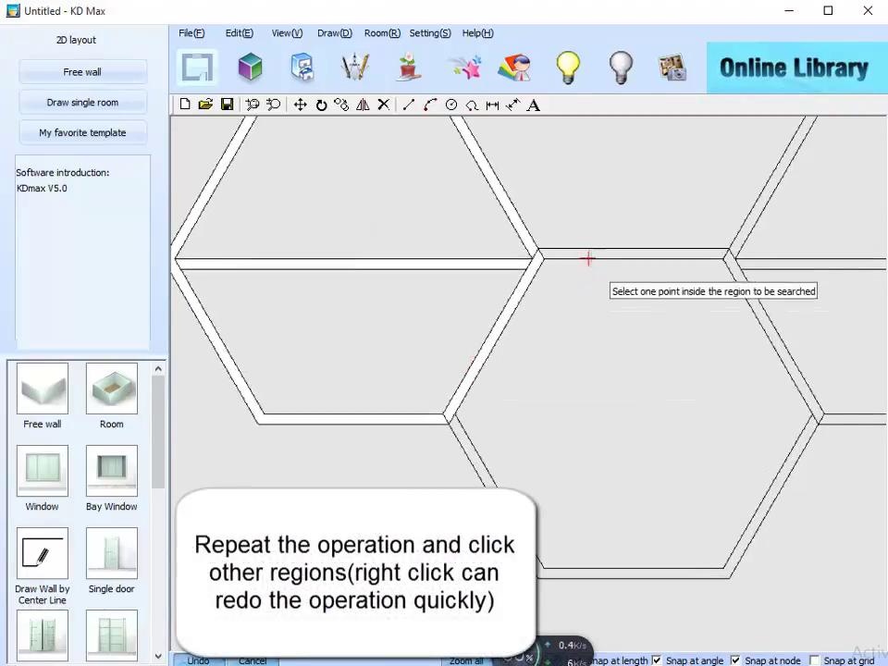
{"action": "left_click", "coordinate": [544, 564]}
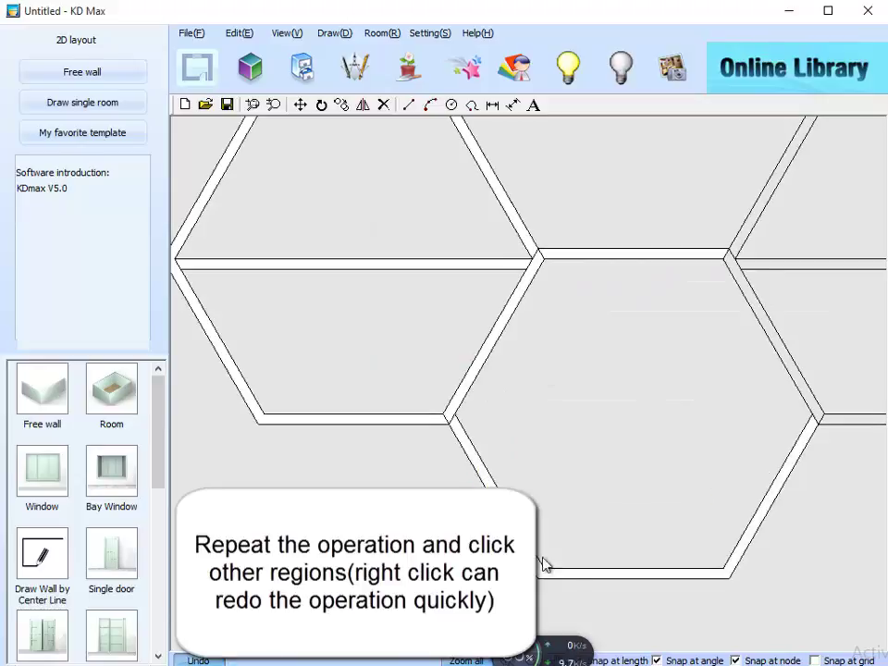
{"action": "middle_click_drag", "start_coordinate": [821, 360], "coordinate": [553, 395]}
{"action": "right_click", "coordinate": [553, 391]}
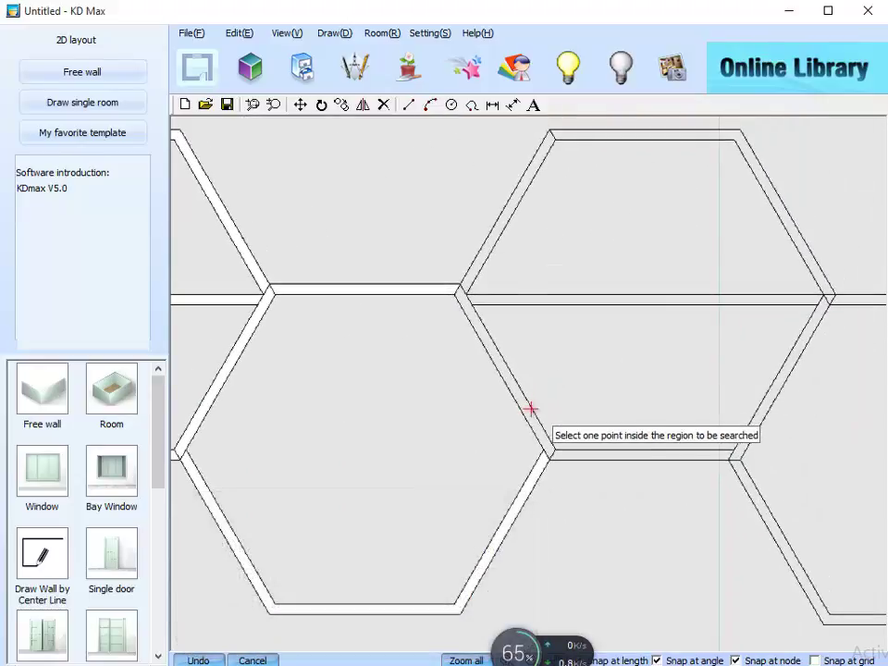
{"action": "left_click", "coordinate": [528, 413]}
Step: Run Search Region on the third hexagon's shelf and its remaining upper, lower and side frame segments
{"action": "right_click", "coordinate": [545, 306]}
{"action": "left_click", "coordinate": [547, 299]}
{"action": "right_click", "coordinate": [524, 241]}
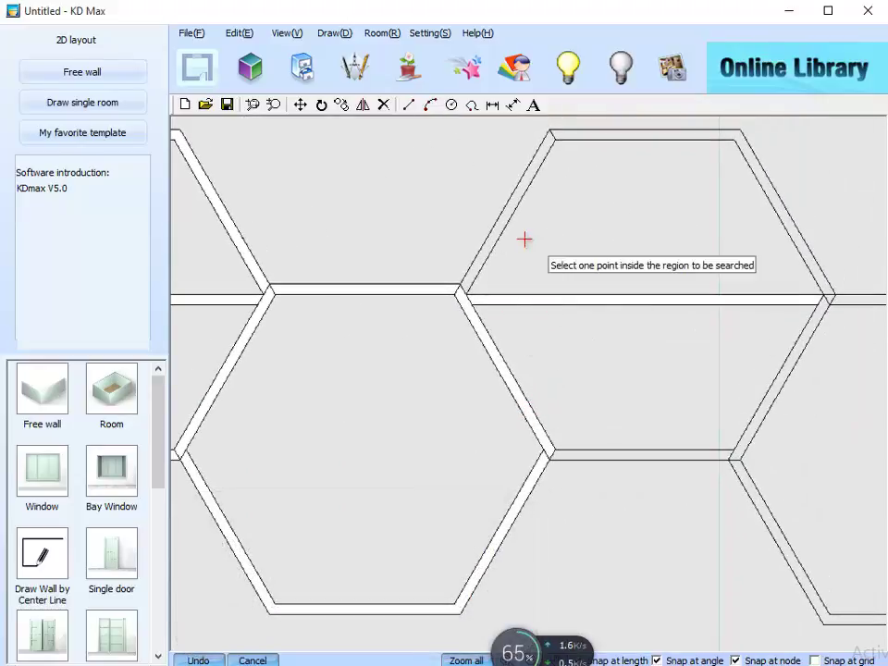
{"action": "left_click", "coordinate": [499, 225]}
{"action": "right_click", "coordinate": [640, 141]}
{"action": "left_click", "coordinate": [643, 141]}
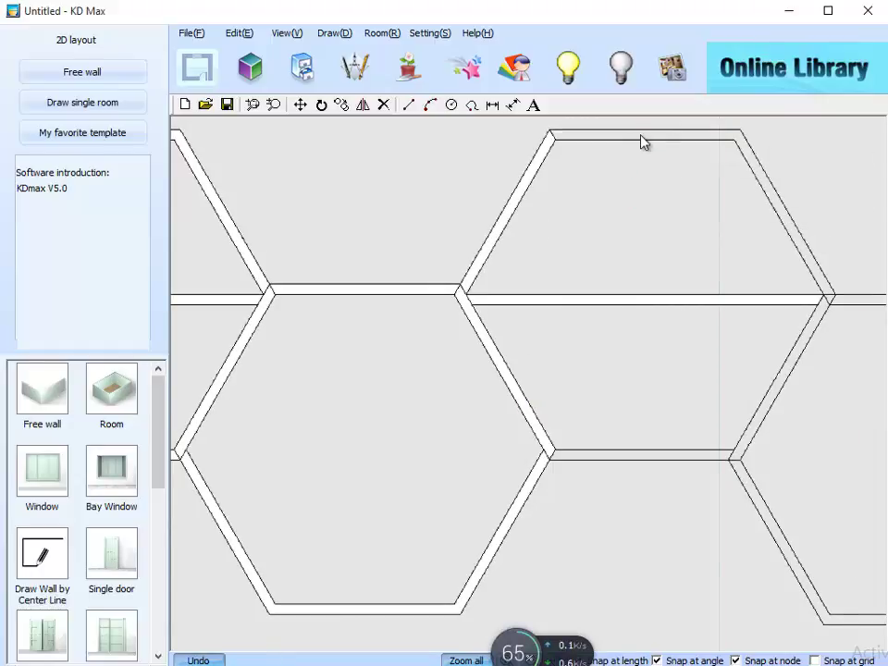
{"action": "right_click", "coordinate": [680, 222]}
{"action": "left_click", "coordinate": [786, 364]}
{"action": "right_click", "coordinate": [631, 400]}
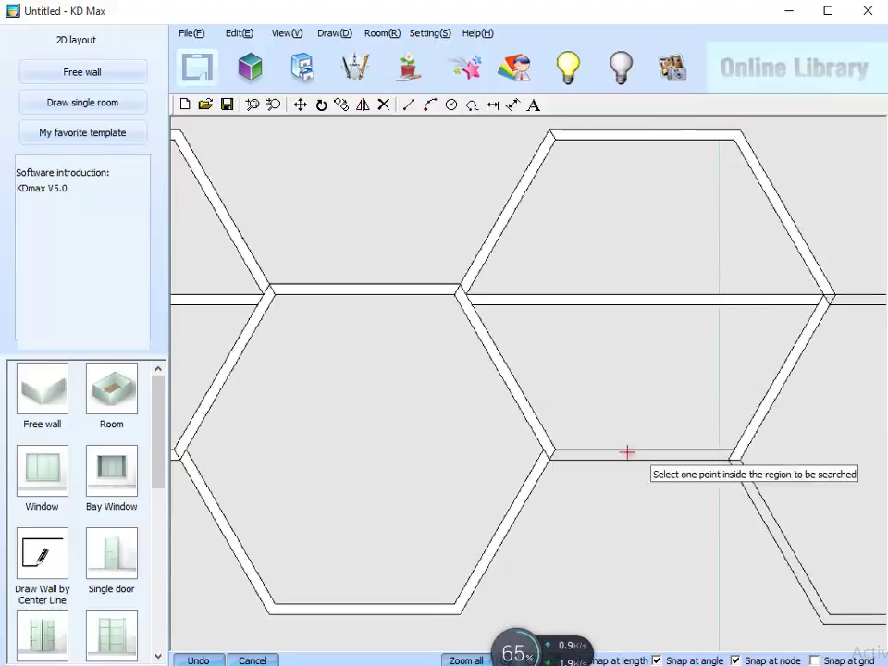
{"action": "left_click", "coordinate": [617, 454]}
Step: Run Search Region on the remaining frame of the rightmost hexagon
{"action": "middle_click_drag", "start_coordinate": [571, 370], "coordinate": [295, 323]}
{"action": "right_click", "coordinate": [656, 349]}
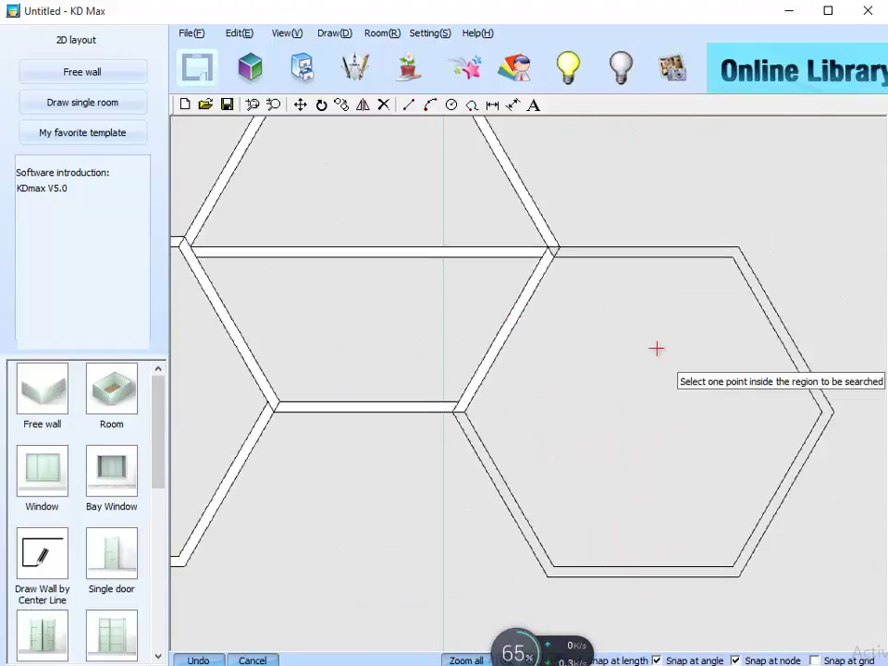
{"action": "right_click", "coordinate": [641, 255]}
Step: Convert the honeycomb layout to 3D with an extrude height of 300, keeping section and bander entity creation enabled
{"action": "scroll", "coordinate": [609, 406], "scroll_direction": "down", "scroll_amount": 4}
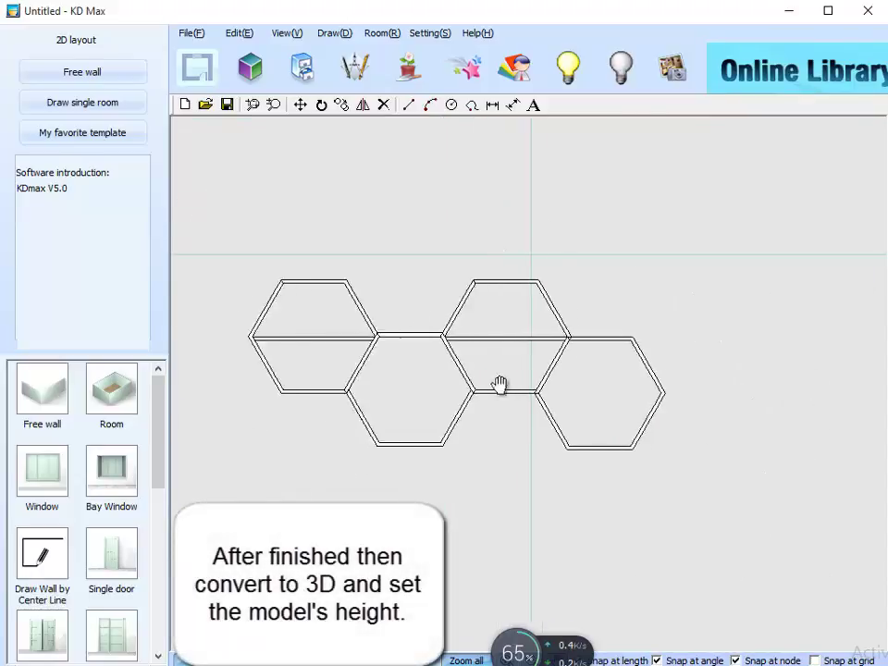
{"action": "middle_click_drag", "start_coordinate": [499, 385], "coordinate": [539, 378]}
{"action": "left_click", "coordinate": [270, 72]}
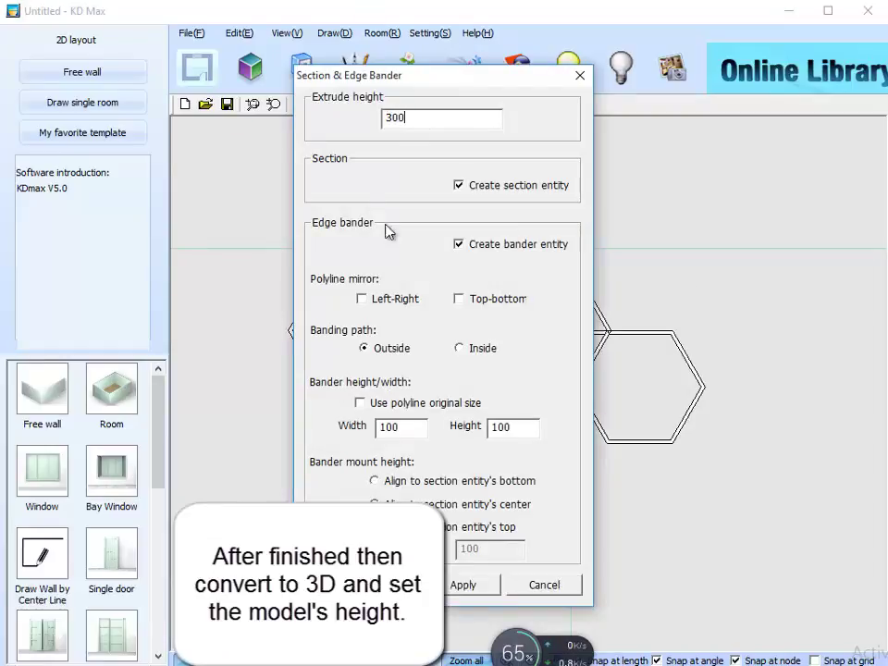
{"action": "left_click", "coordinate": [459, 584]}
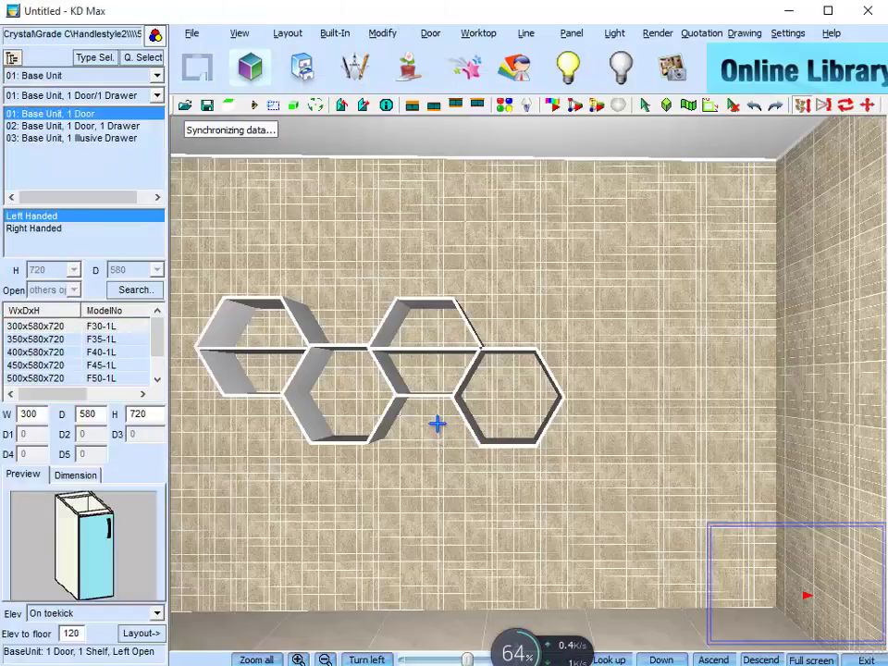
Step: Apply the VR000015.JPG wood texture from the vrmap 001 folder to the rightmost hexagon's inner faces and minimize the folder window
{"action": "middle_click_drag", "start_coordinate": [438, 425], "coordinate": [493, 499]}
{"action": "scroll", "coordinate": [494, 499], "scroll_direction": "up", "scroll_amount": 5}
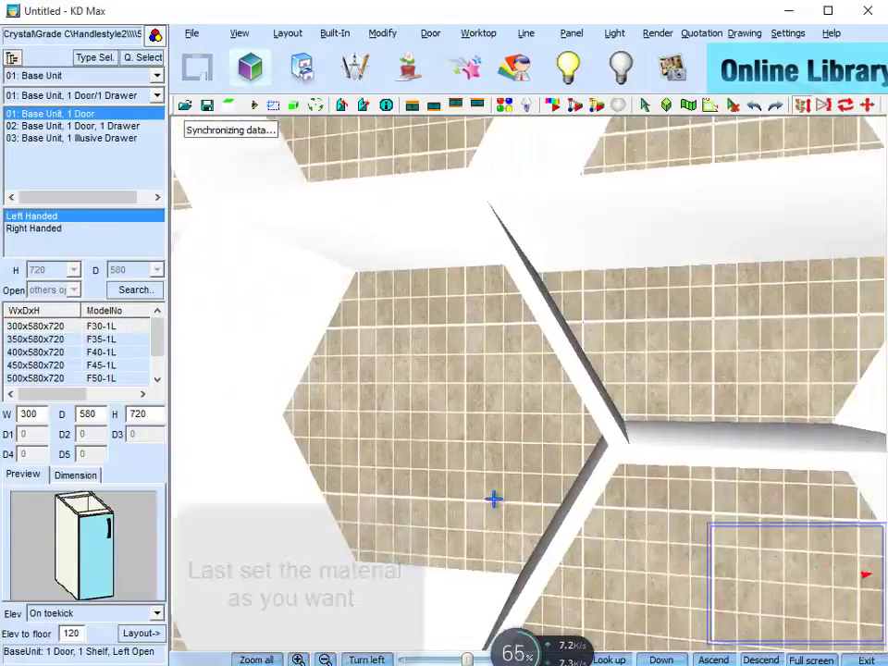
{"action": "scroll", "coordinate": [493, 499], "scroll_direction": "down", "scroll_amount": 5}
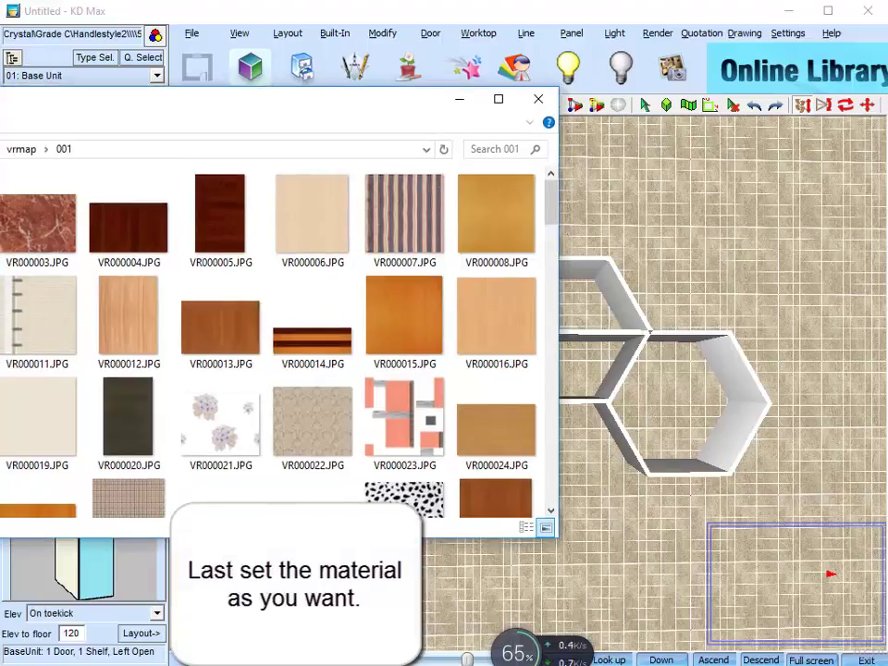
{"action": "left_click_drag", "start_coordinate": [403, 324], "coordinate": [729, 381]}
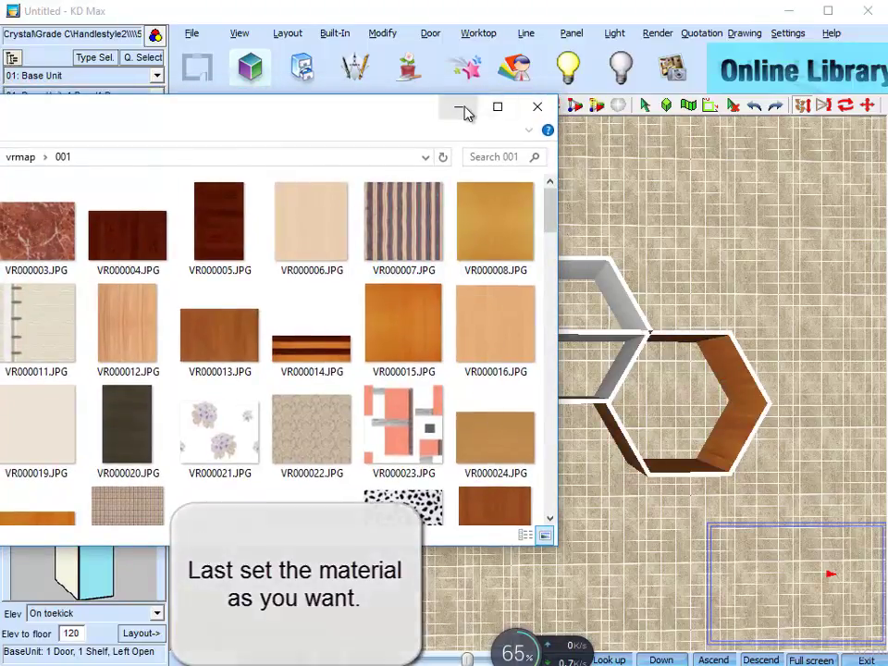
{"action": "left_click", "coordinate": [460, 107]}
Step: Sample the rightmost hexagon's wood in the Material Editor and apply it to the third hexagon's frame and the rightmost hexagon's front edges
{"action": "scroll", "coordinate": [491, 325], "scroll_direction": "up", "scroll_amount": 4}
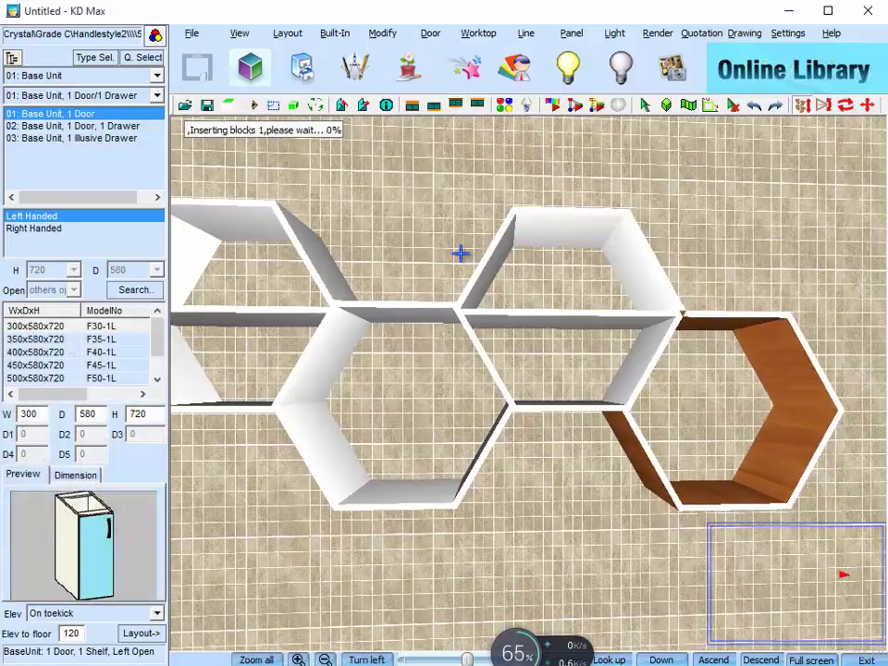
{"action": "left_click", "coordinate": [508, 107]}
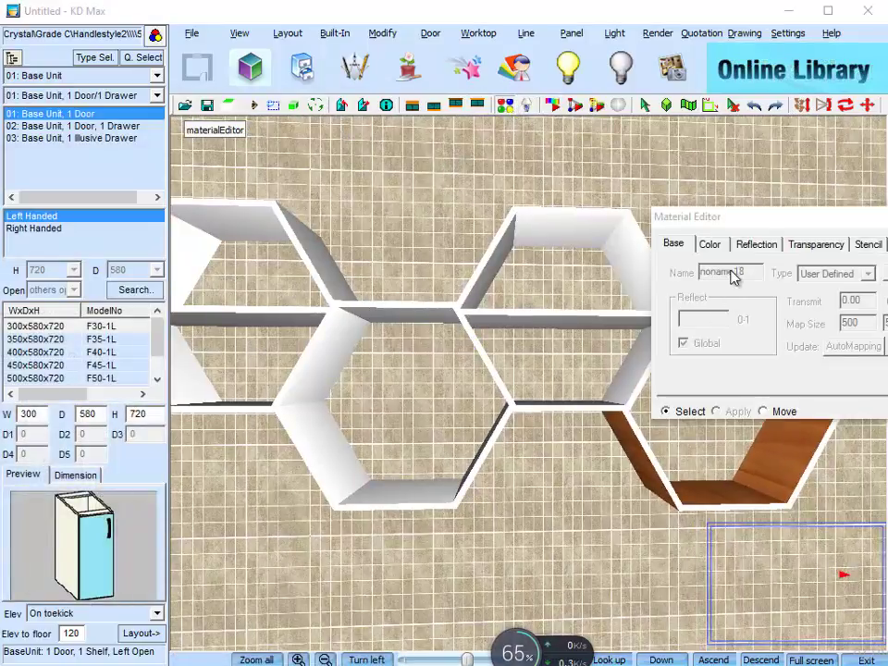
{"action": "left_click", "coordinate": [781, 459]}
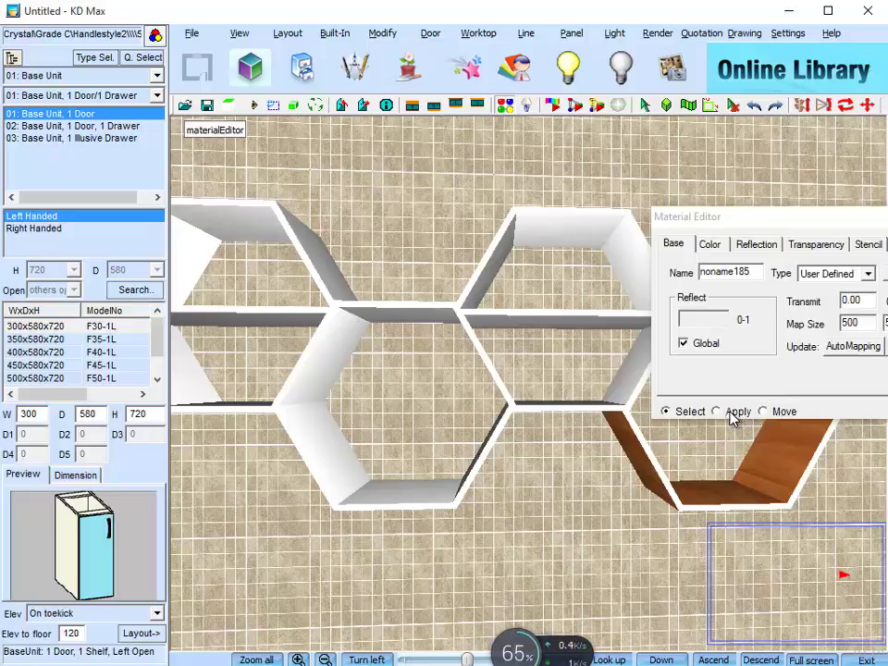
{"action": "left_click", "coordinate": [623, 251]}
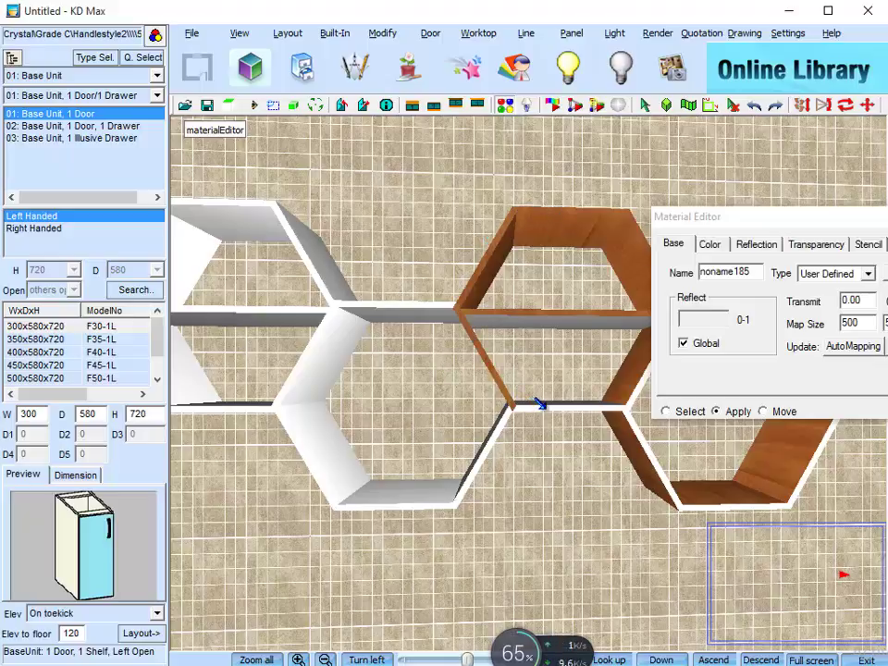
{"action": "left_click", "coordinate": [634, 427]}
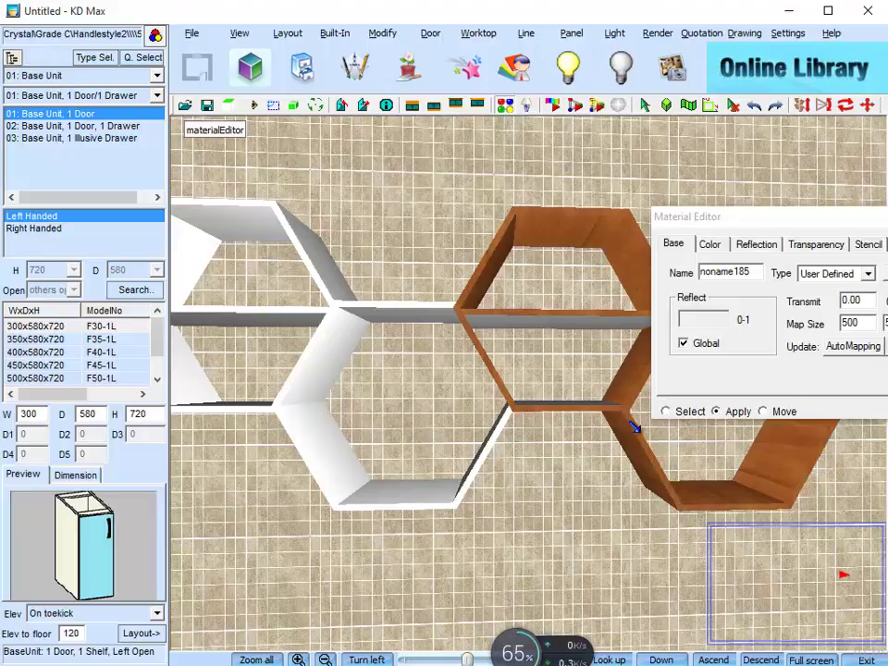
Step: Apply the sampled wood material to the third hexagon's shelf and to the walls and shelf of the first and second hexagons
{"action": "left_click", "coordinate": [495, 316]}
{"action": "left_click", "coordinate": [481, 433]}
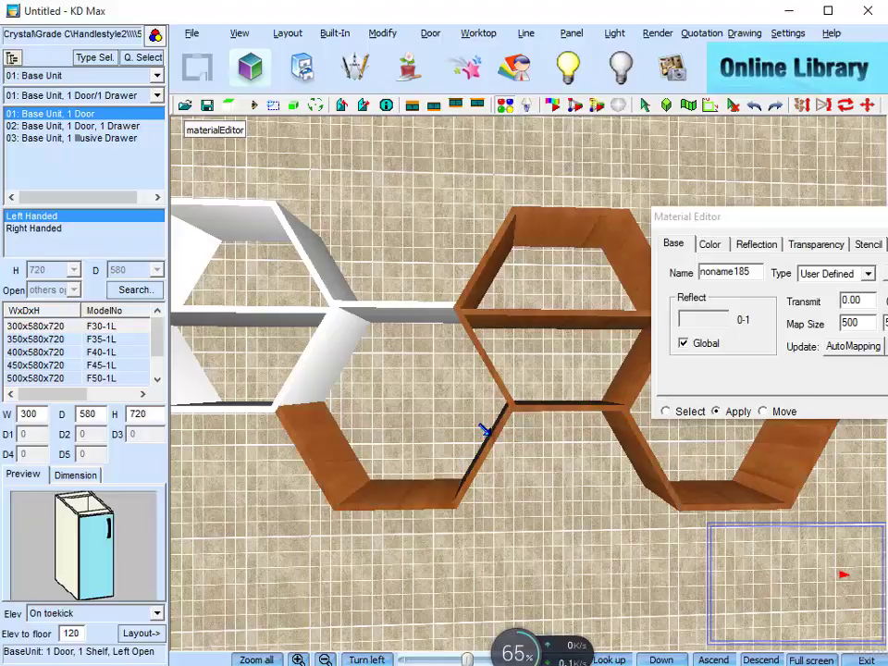
{"action": "left_click", "coordinate": [349, 329]}
{"action": "left_click", "coordinate": [313, 275]}
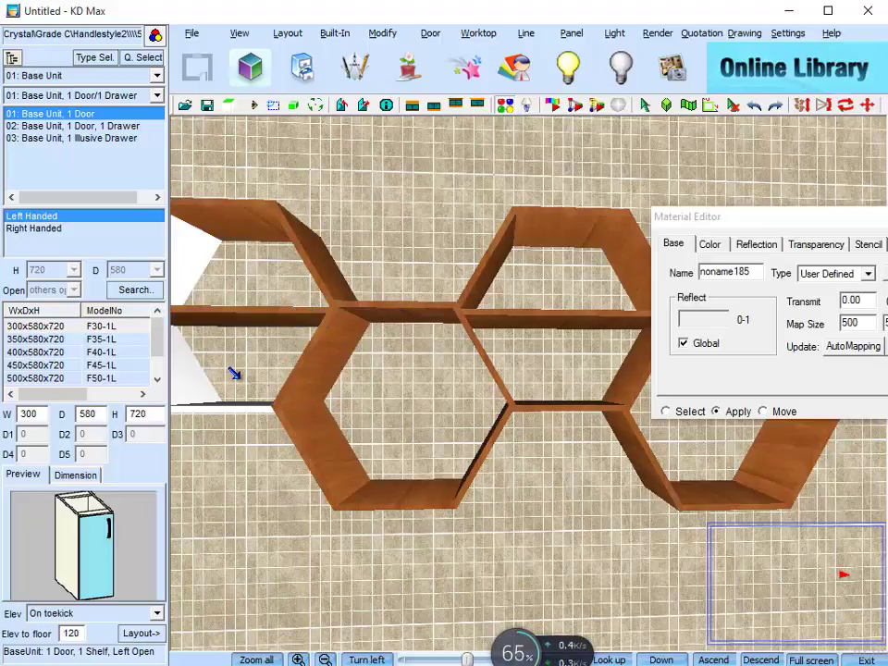
{"action": "left_click", "coordinate": [230, 397]}
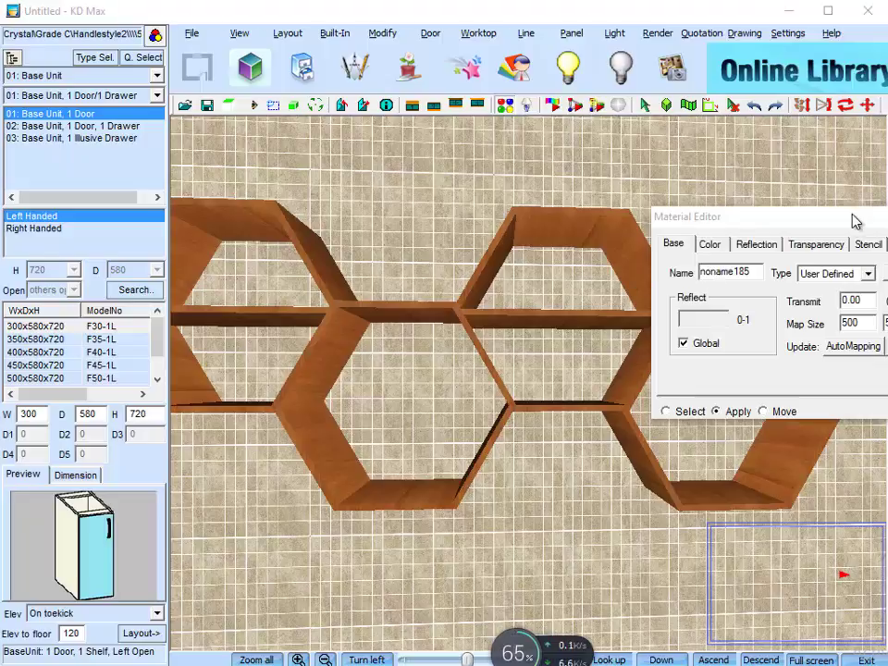
Step: Apply the wood material to the unpainted side of the wall between the second and third hexagons, and close the Material Editor
{"action": "left_click_drag", "start_coordinate": [853, 220], "coordinate": [771, 186]}
{"action": "left_click", "coordinate": [689, 379]}
{"action": "left_click_drag", "start_coordinate": [480, 366], "coordinate": [370, 334]}
{"action": "scroll", "coordinate": [589, 405], "scroll_direction": "up", "scroll_amount": 2}
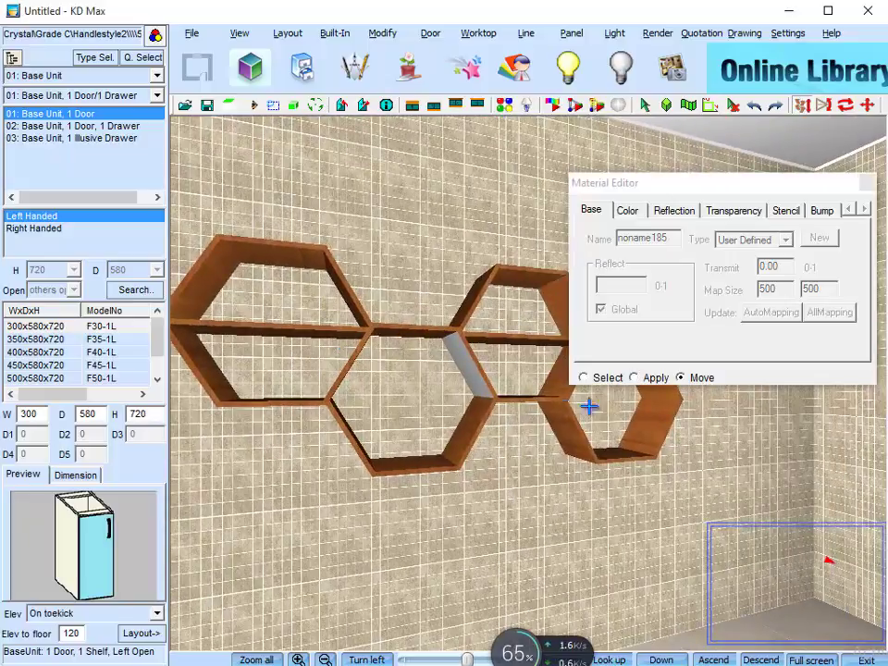
{"action": "left_click", "coordinate": [634, 378]}
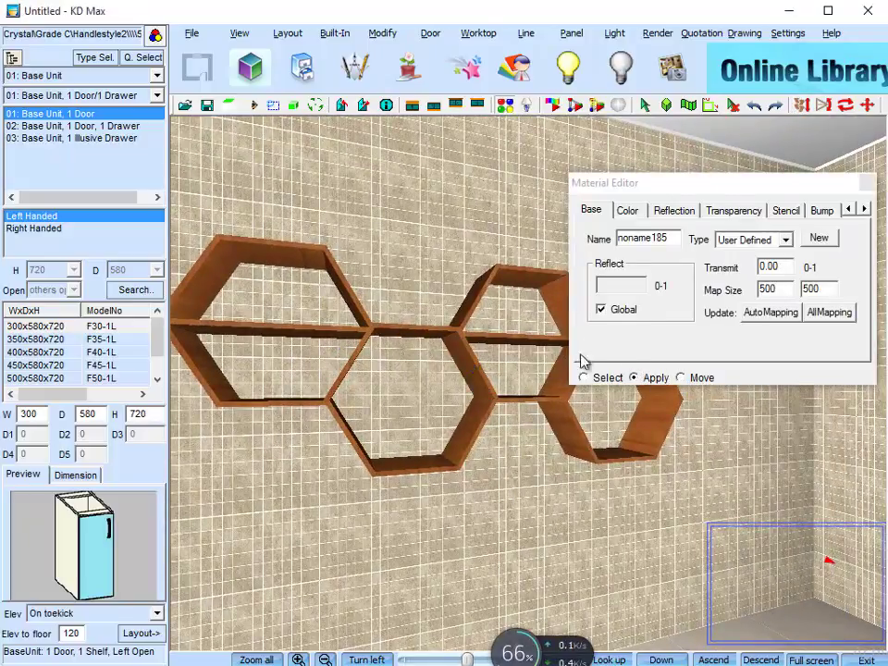
{"action": "left_click", "coordinate": [692, 375]}
{"action": "scroll", "coordinate": [366, 352], "scroll_direction": "up", "scroll_amount": 3}
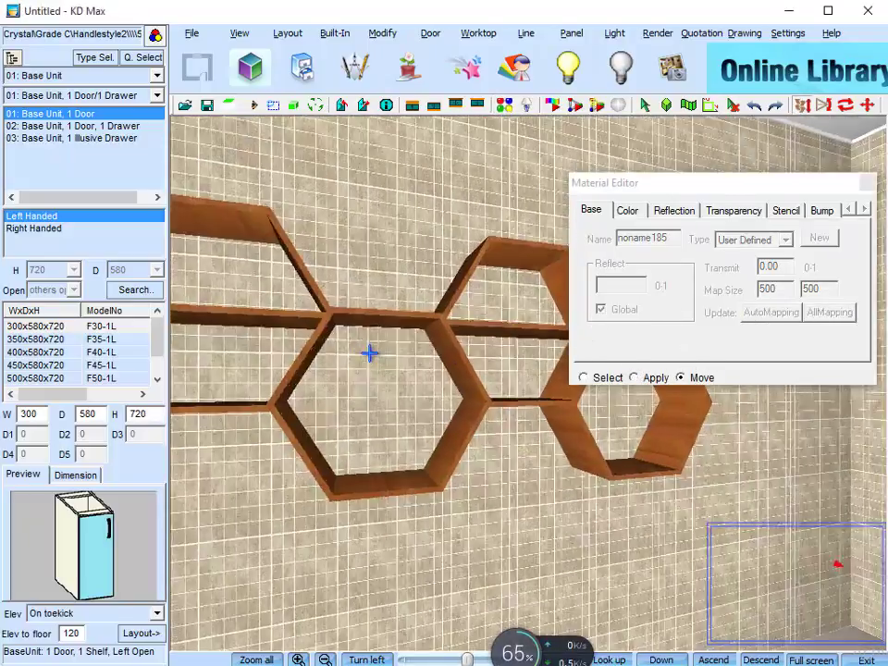
{"action": "scroll", "coordinate": [547, 396], "scroll_direction": "down", "scroll_amount": 3}
{"action": "left_click", "coordinate": [866, 184]}
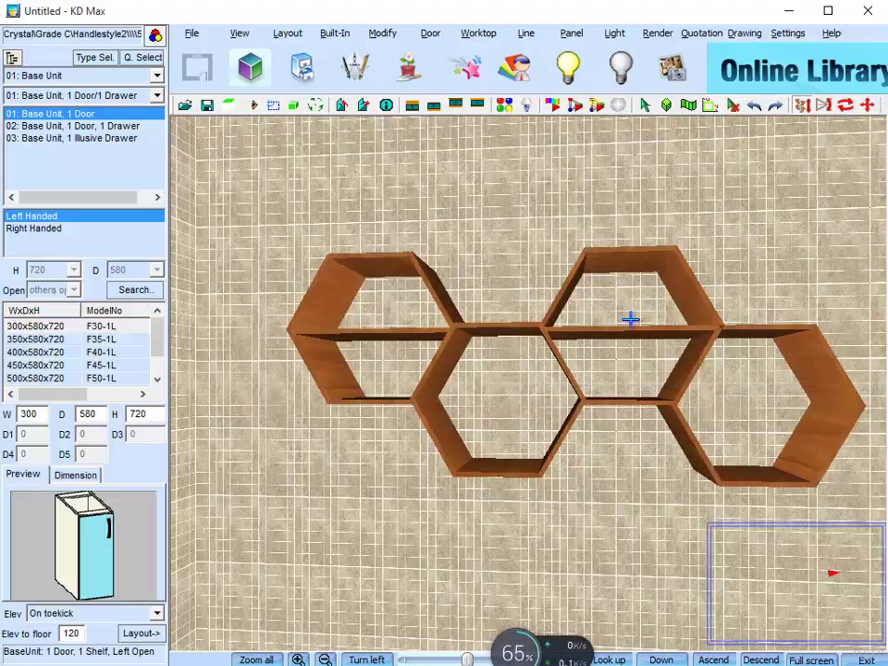
{"action": "scroll", "coordinate": [474, 398], "scroll_direction": "down", "scroll_amount": 4}
{"action": "scroll", "coordinate": [494, 388], "scroll_direction": "up", "scroll_amount": 1}
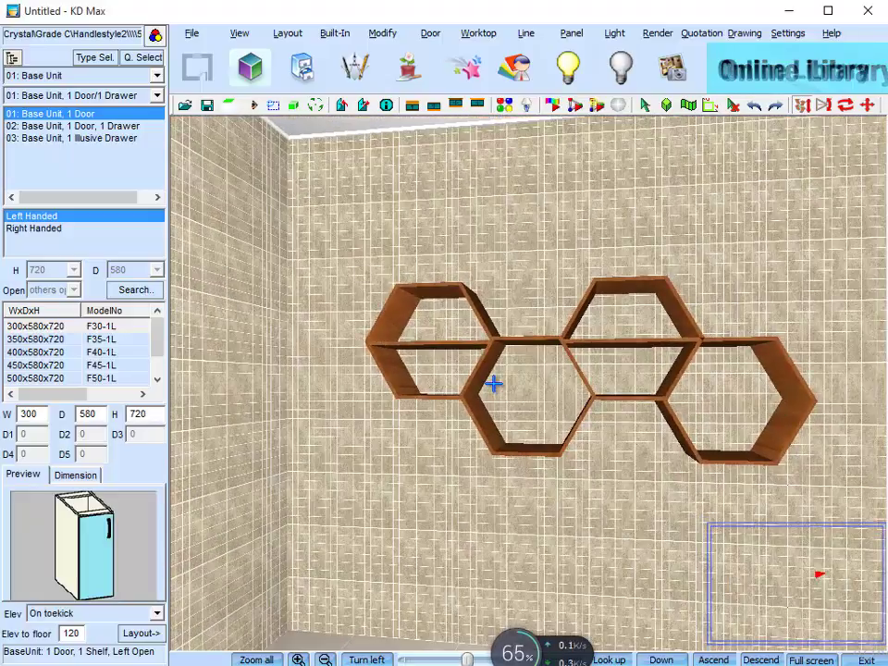
{"action": "scroll", "coordinate": [492, 390], "scroll_direction": "up", "scroll_amount": 1}
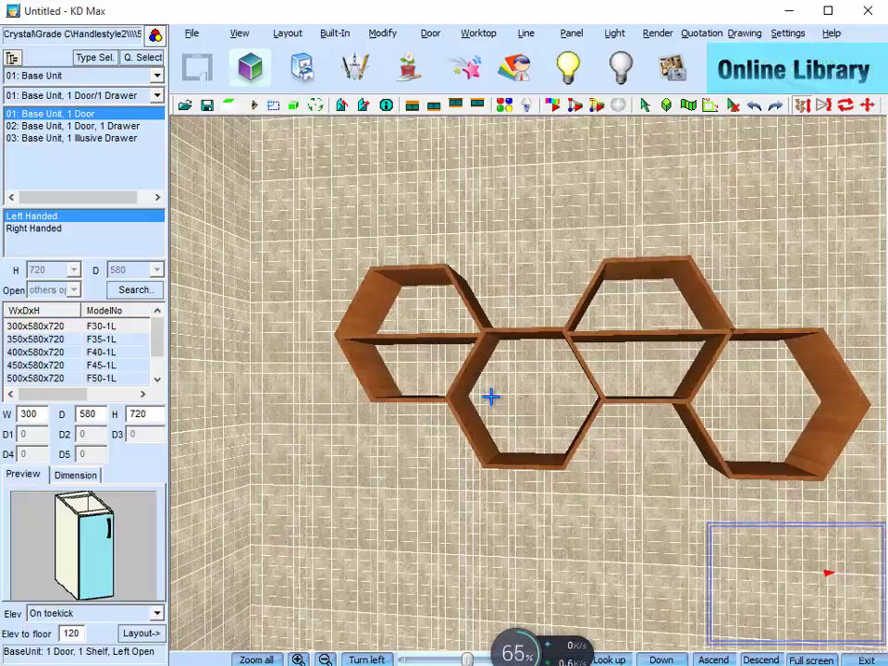